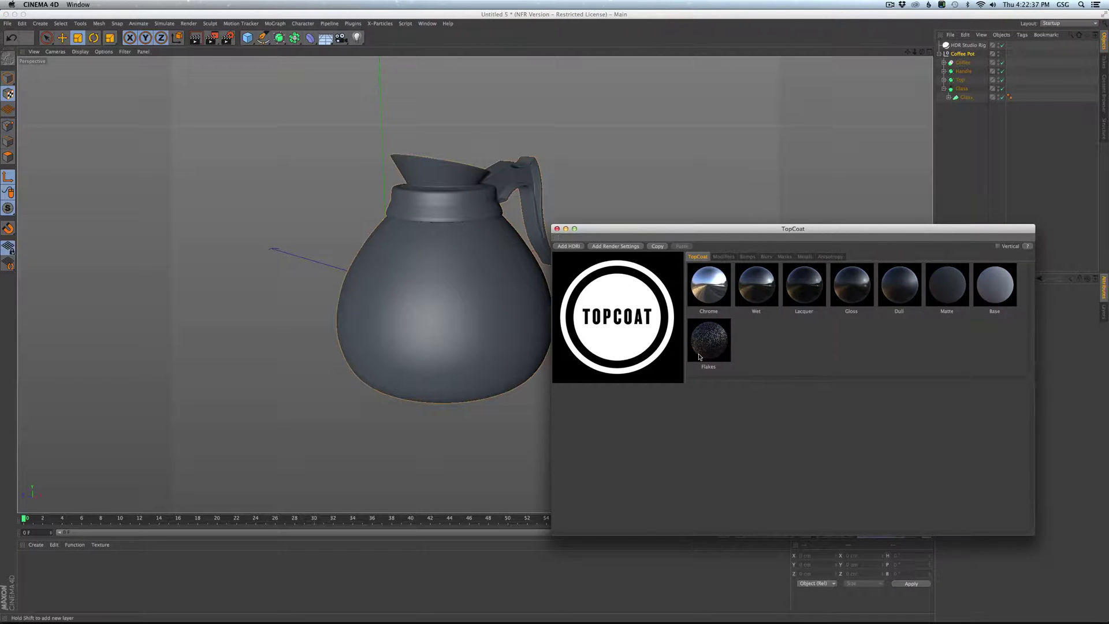
# Add Base, Flakes and Lacquer preset layers to the TopCoat material
pyautogui.click(998, 283)
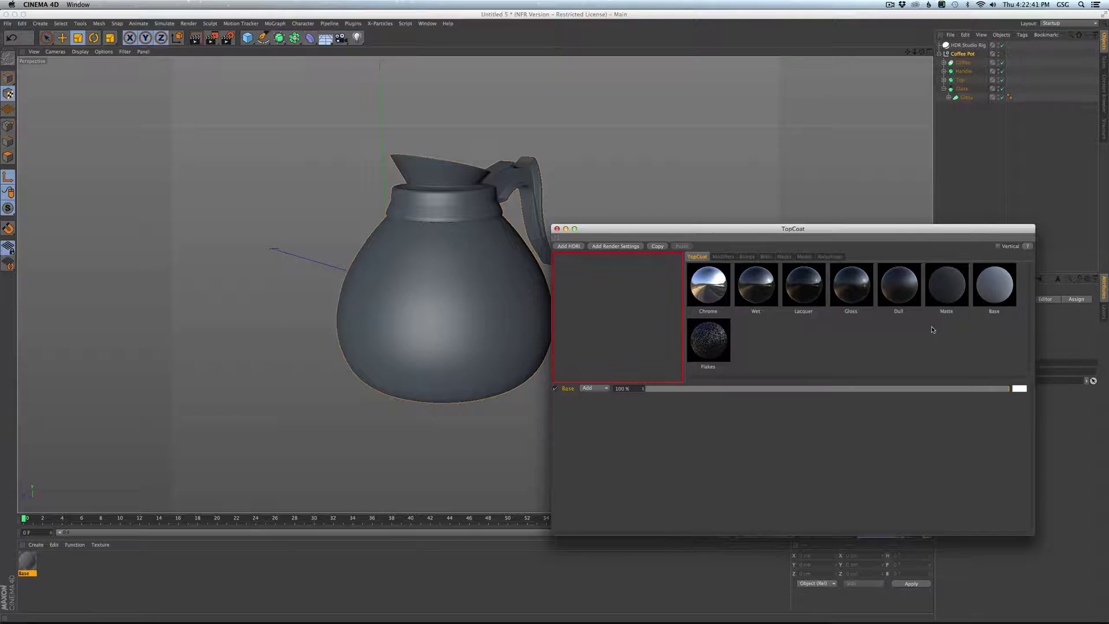
pyautogui.keyDown('shift'); pyautogui.click(720, 342); pyautogui.keyUp('shift')
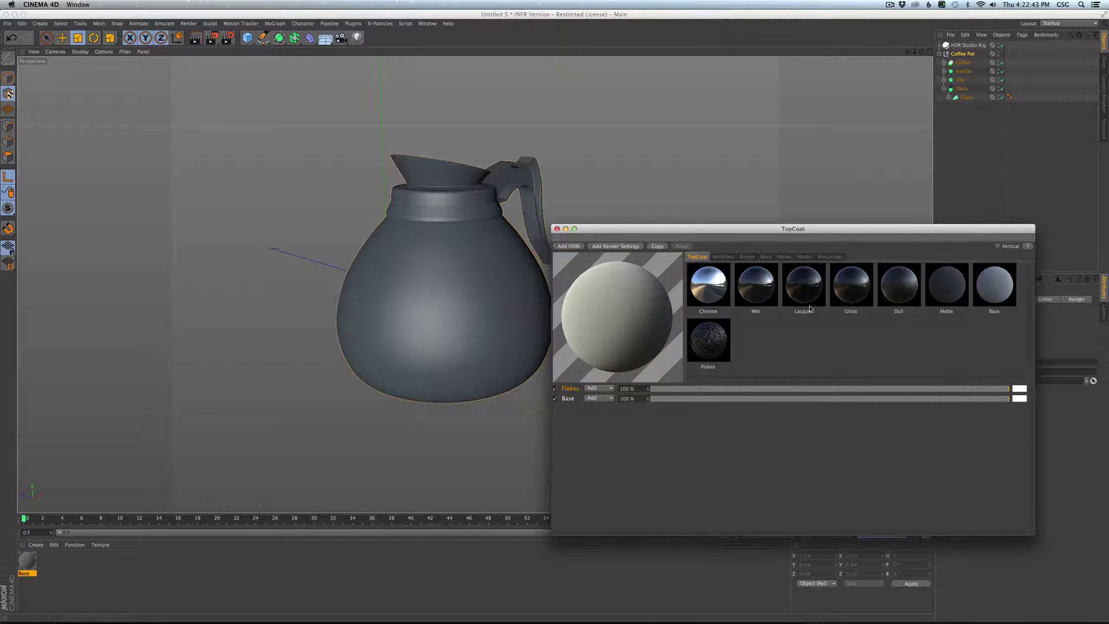
pyautogui.keyDown('shift'); pyautogui.click(803, 286); pyautogui.keyUp('shift')
# Colour the Base layer red and the Flakes layer yellow, then check the Lacquer colour
pyautogui.click(1020, 409)
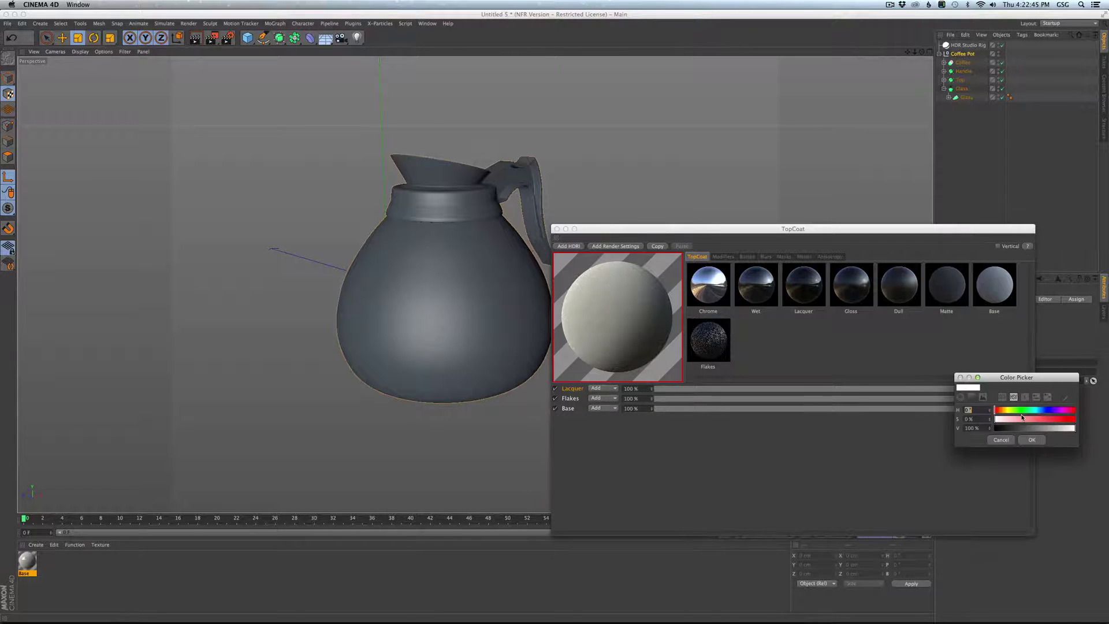
pyautogui.click(1020, 399)
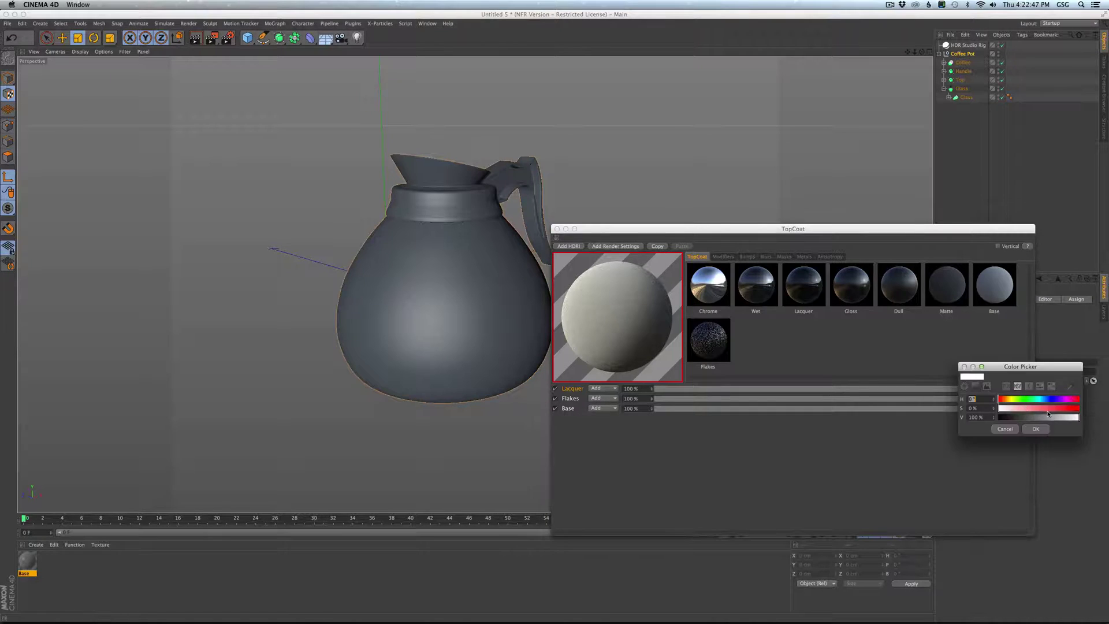
pyautogui.moveTo(1045, 400); pyautogui.dragTo(1012, 400)
pyautogui.click(1057, 408)
pyautogui.click(1016, 393)
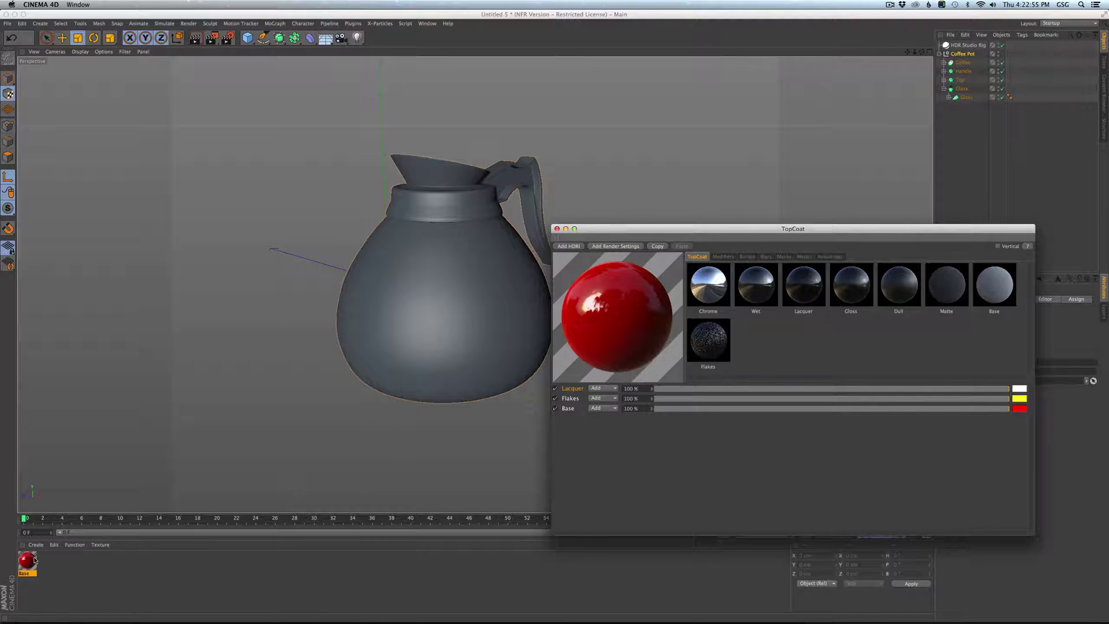
# Apply the material to Coffee Pot, preview it in a render region, and show TopCoat's Bumps presets
pyautogui.moveTo(33, 562); pyautogui.dragTo(962, 54)
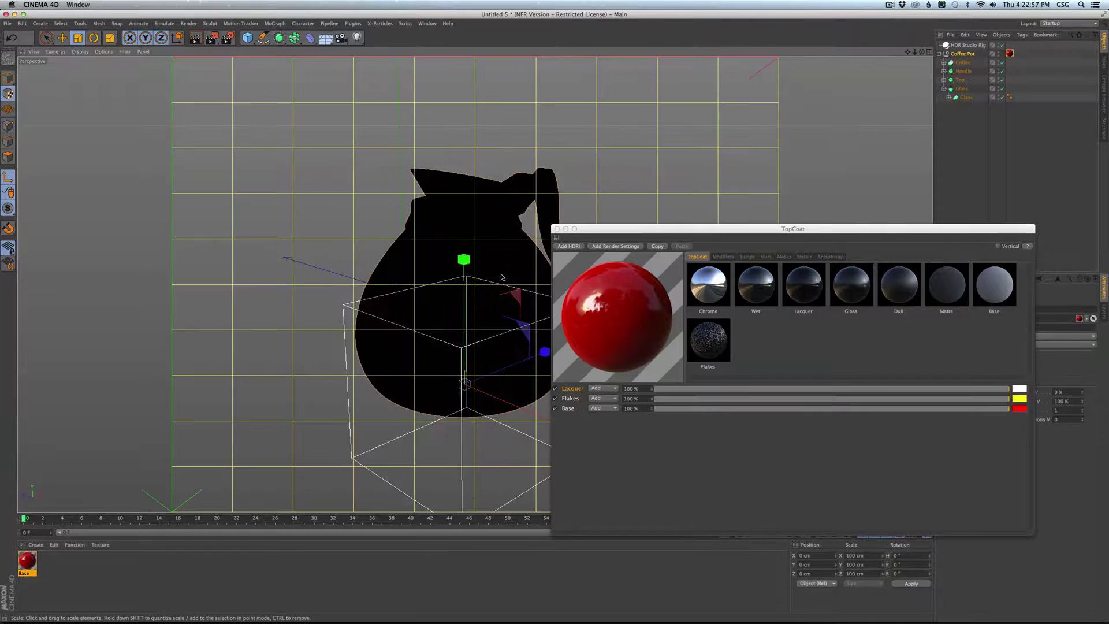
pyautogui.keyDown('alt'); pyautogui.moveTo(500, 277); pyautogui.dragTo(520, 260); pyautogui.keyUp('alt')
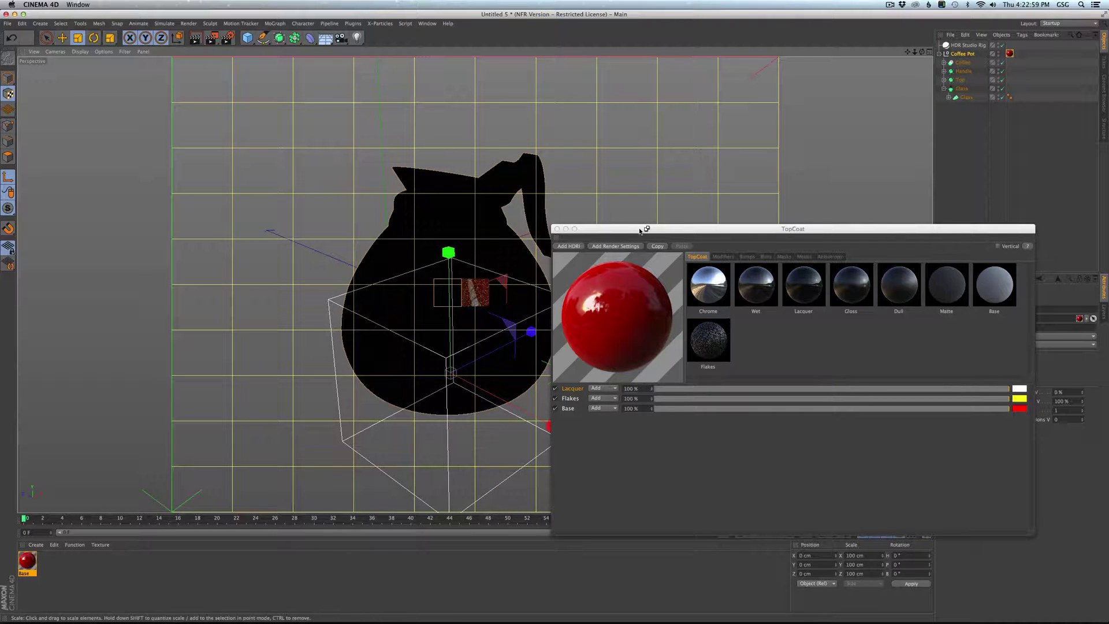
pyautogui.moveTo(434, 308); pyautogui.dragTo(406, 335)
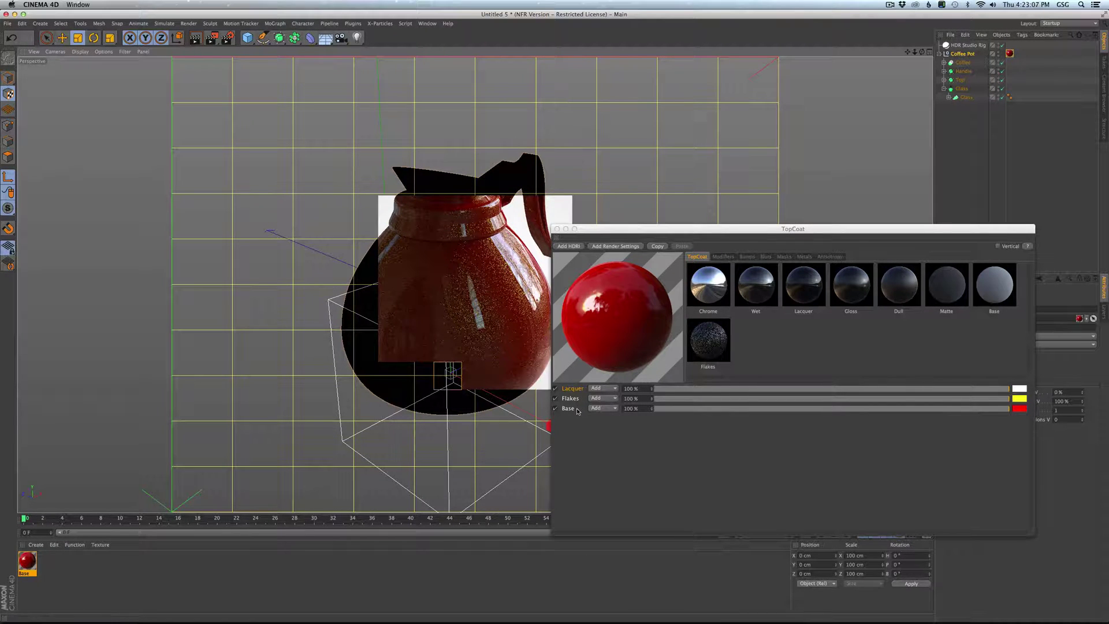
pyautogui.click(572, 388)
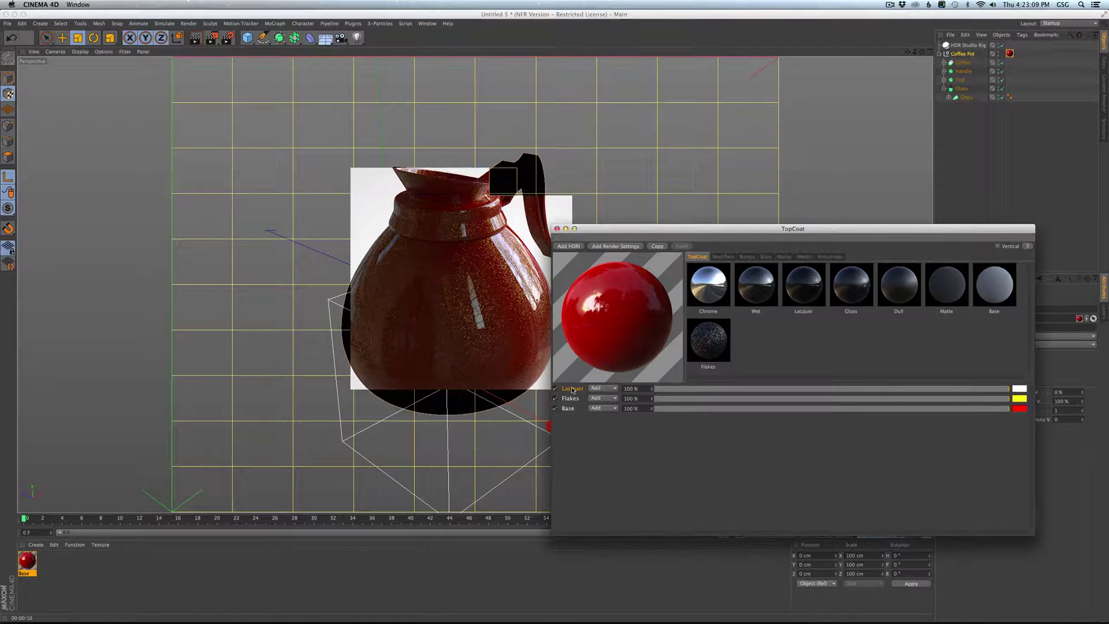
pyautogui.click(747, 257)
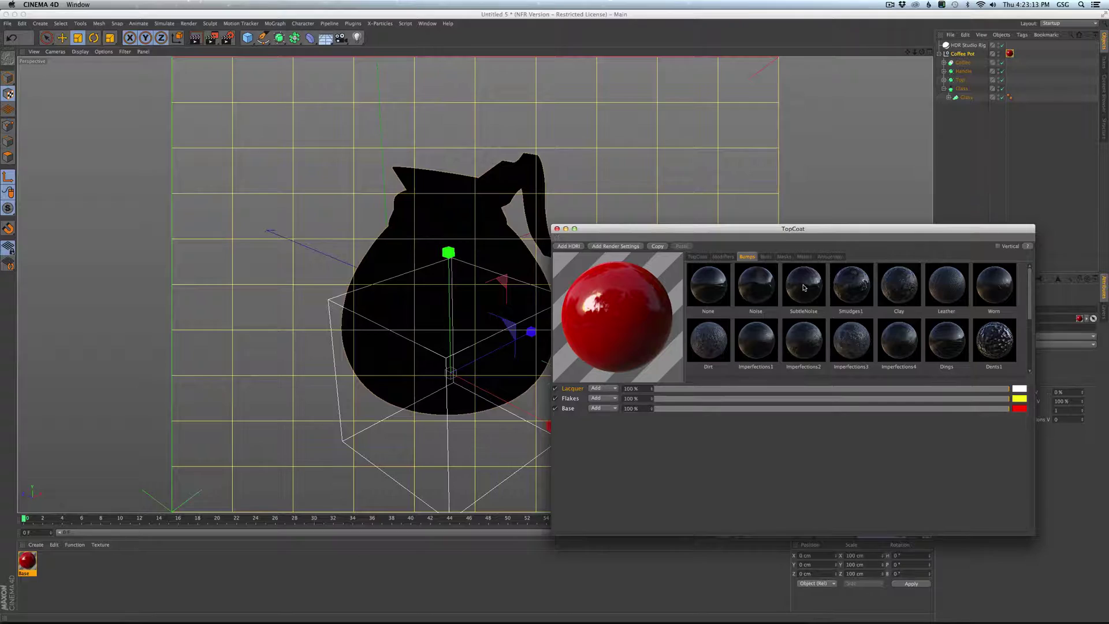
# Apply a bump preset with 5% Bump Depth and add the Smudges1 blur
pyautogui.click(804, 288)
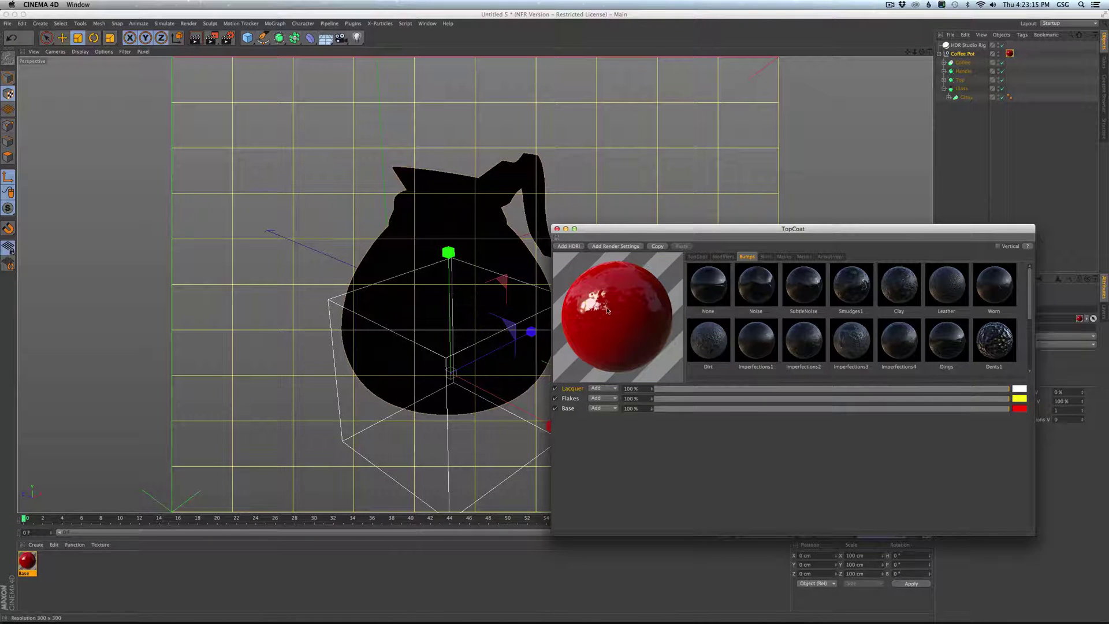
pyautogui.click(722, 257)
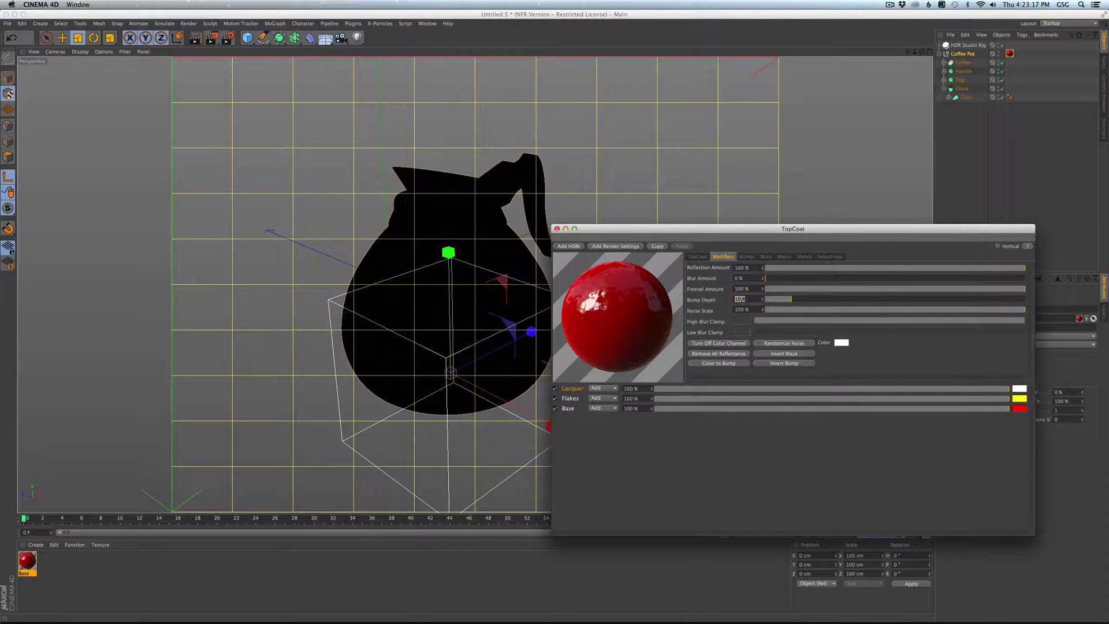
pyautogui.click(778, 299)
pyautogui.click(763, 257)
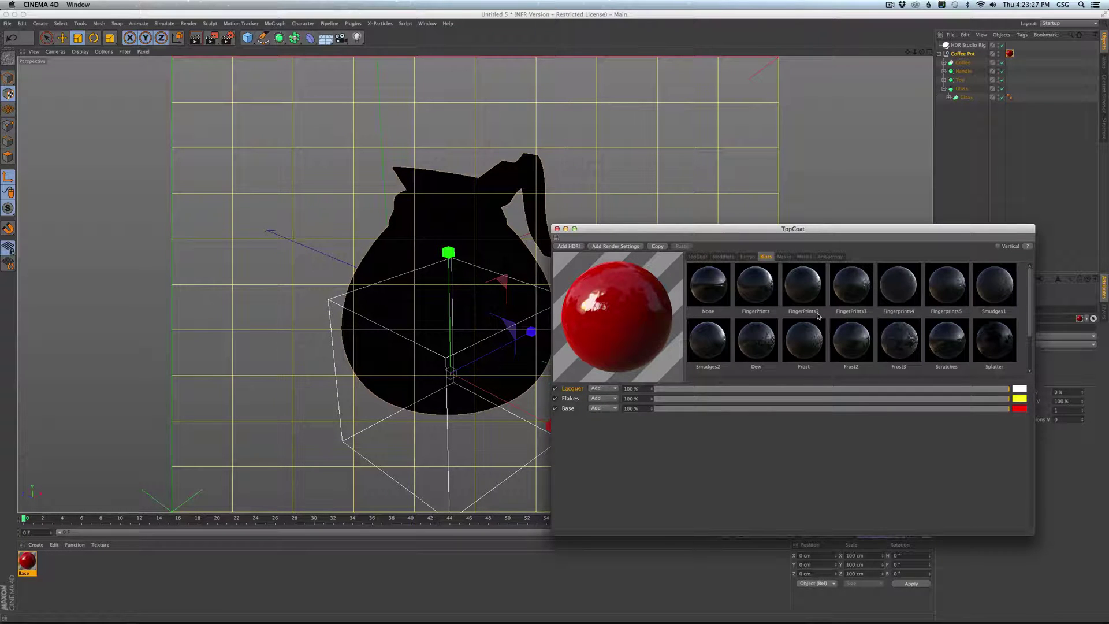
pyautogui.click(985, 299)
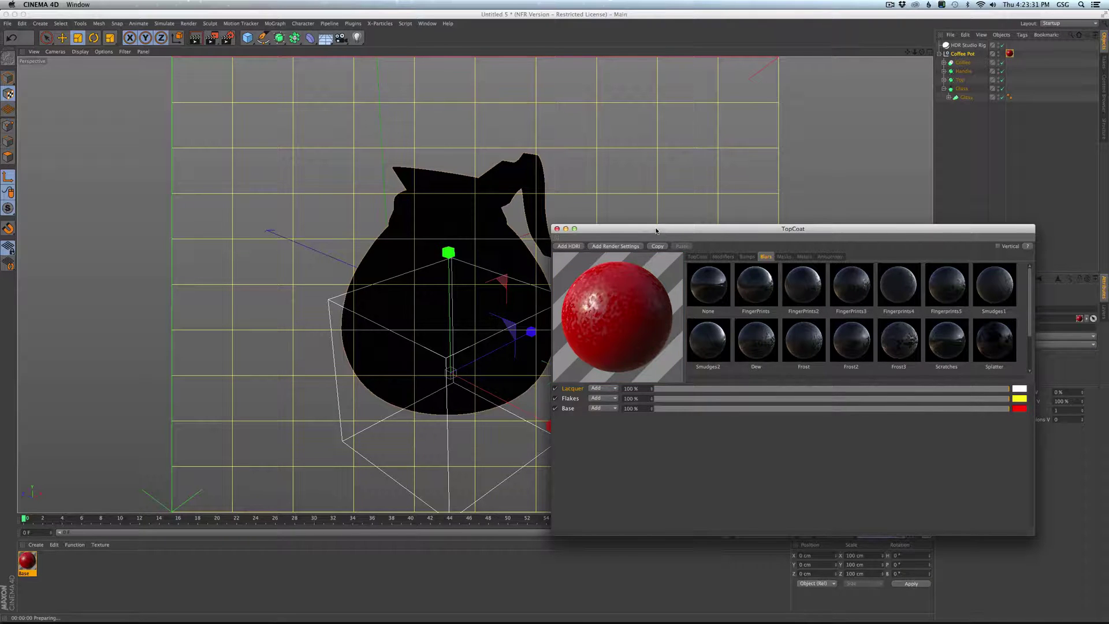
# Move TopCoat aside to view the render, and open the red material in the Material Editor
pyautogui.moveTo(656, 231); pyautogui.dragTo(785, 219)
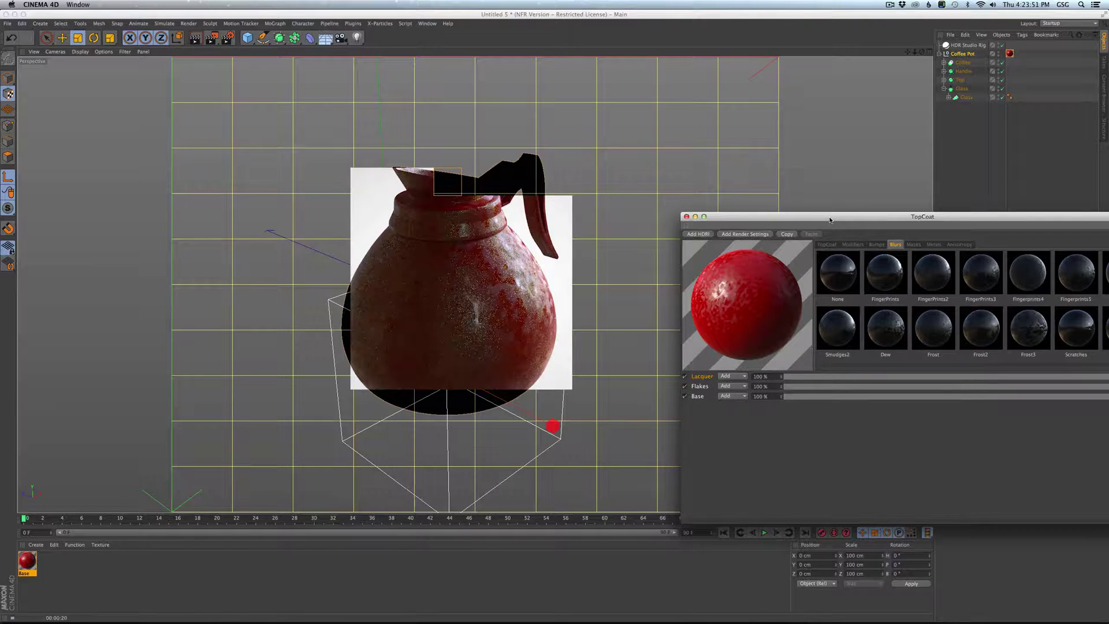
pyautogui.moveTo(838, 237); pyautogui.dragTo(814, 220)
pyautogui.doubleClick(30, 560)
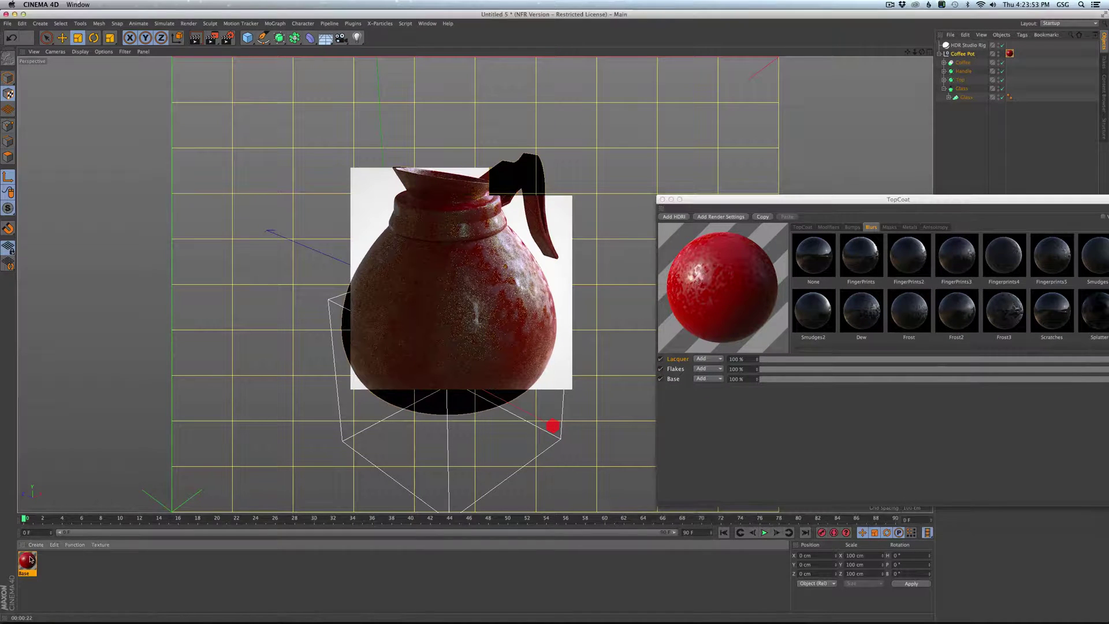
pyautogui.moveTo(414, 60); pyautogui.dragTo(550, 104)
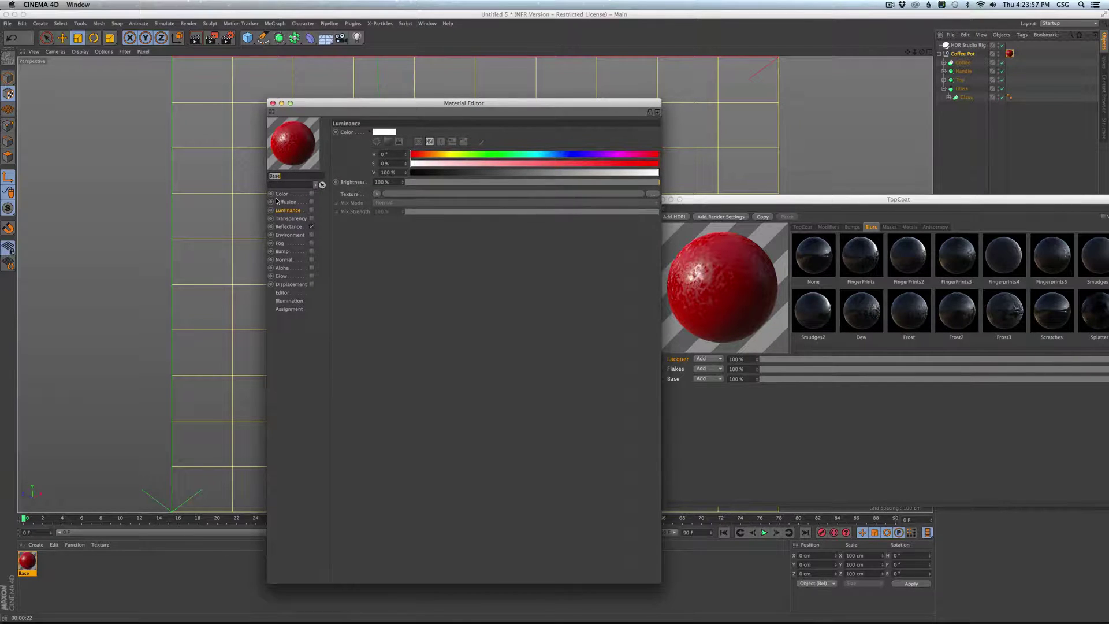
# Show the Reflectance channel and place the Material Editor beside the TopCoat window
pyautogui.click(289, 227)
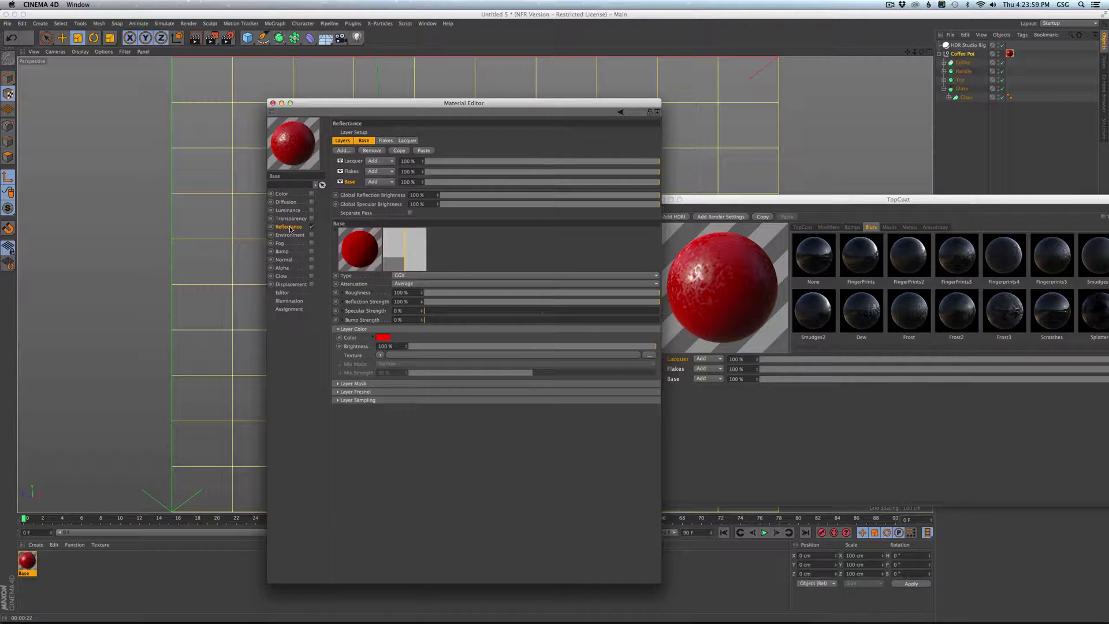
pyautogui.moveTo(349, 110); pyautogui.dragTo(650, 199)
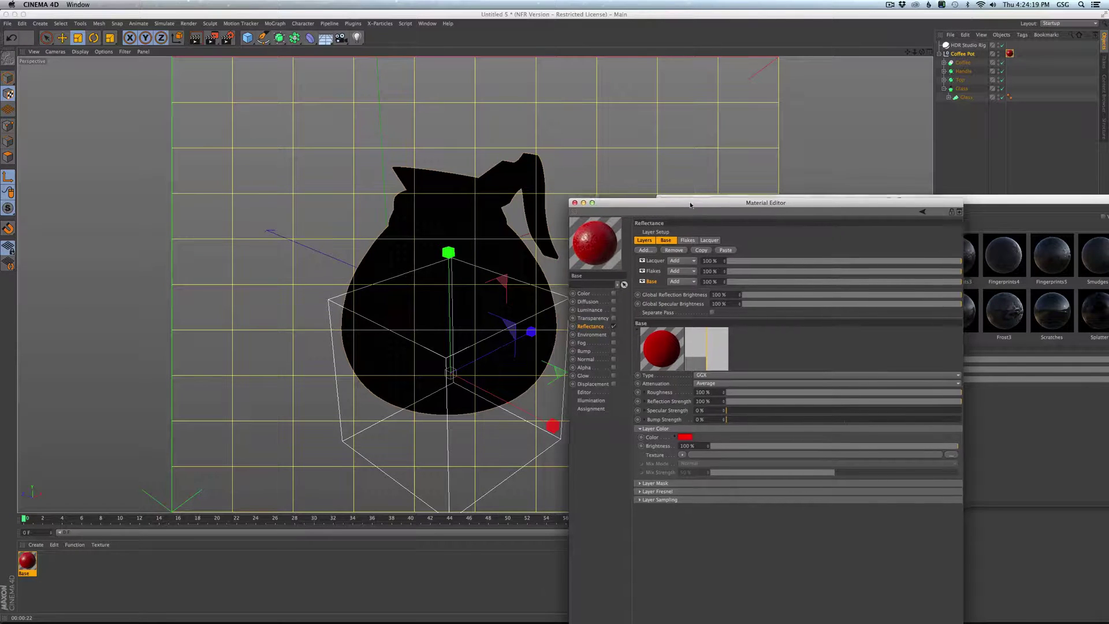
pyautogui.moveTo(695, 202)
pyautogui.mouseDown()
pyautogui.moveTo(351, 156)
pyautogui.moveTo(346, 200)
pyautogui.mouseUp()
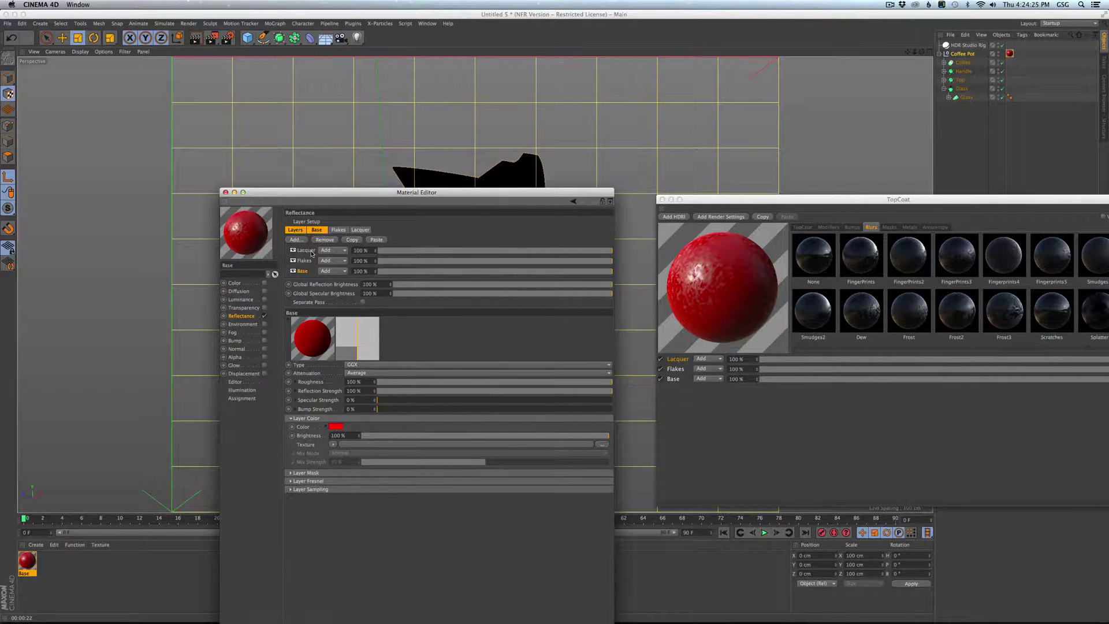
# Rename the Lacquer layer to 'Woo' and change its blend mode from Add to Normal
pyautogui.click(688, 390)
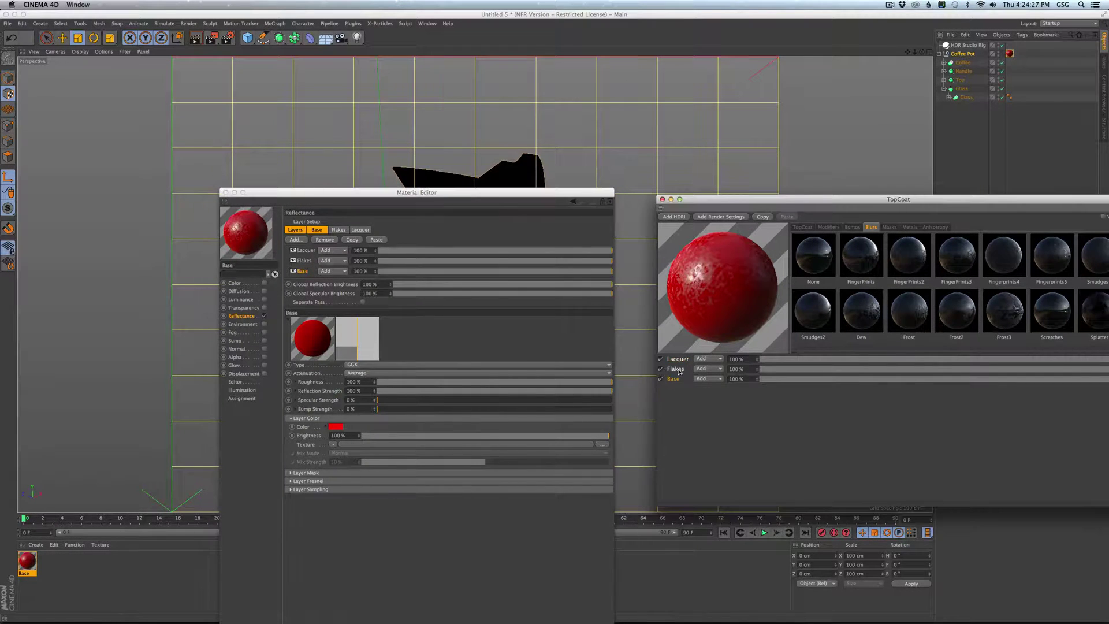
pyautogui.doubleClick(677, 360)
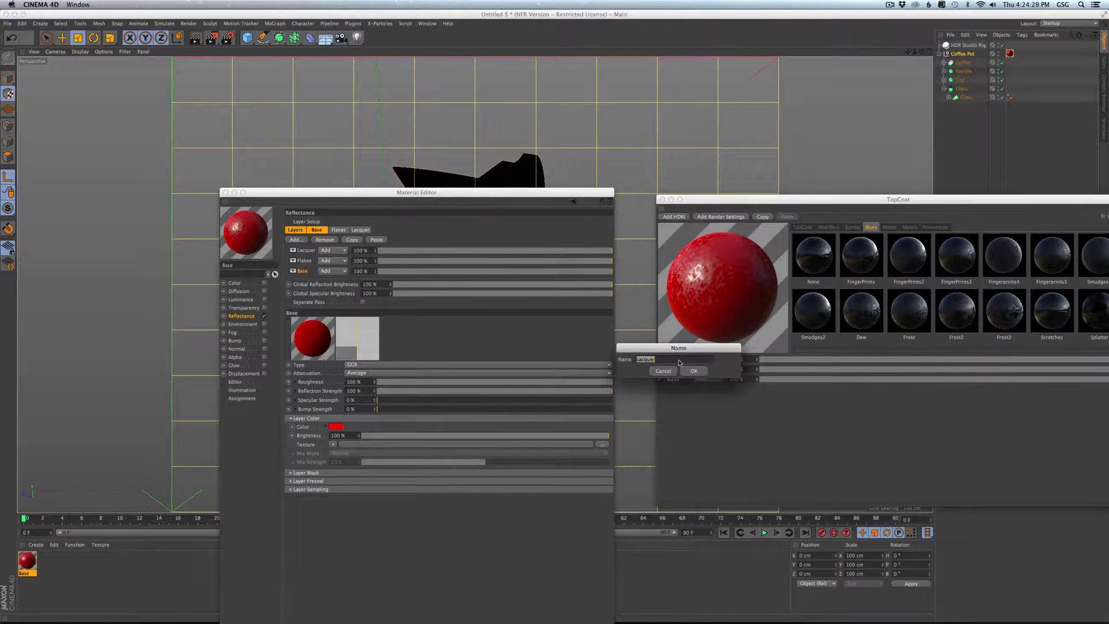
pyautogui.write('Woo')
pyautogui.click(696, 368)
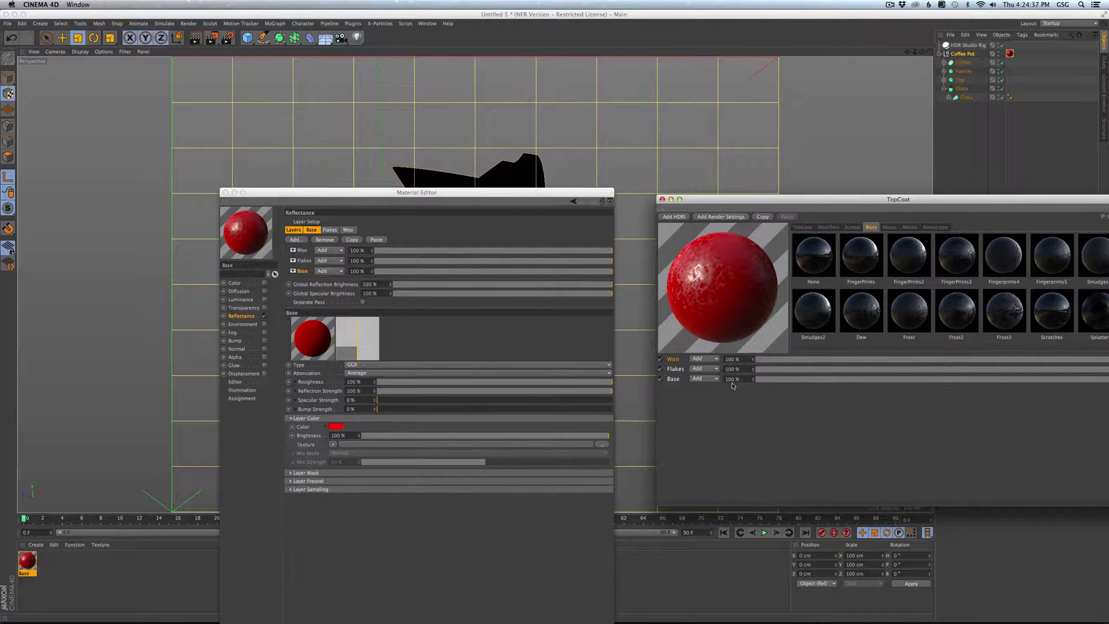
pyautogui.click(702, 359)
# Show the Flakes reflectance layer's settings in the Material Editor
pyautogui.click(306, 272)
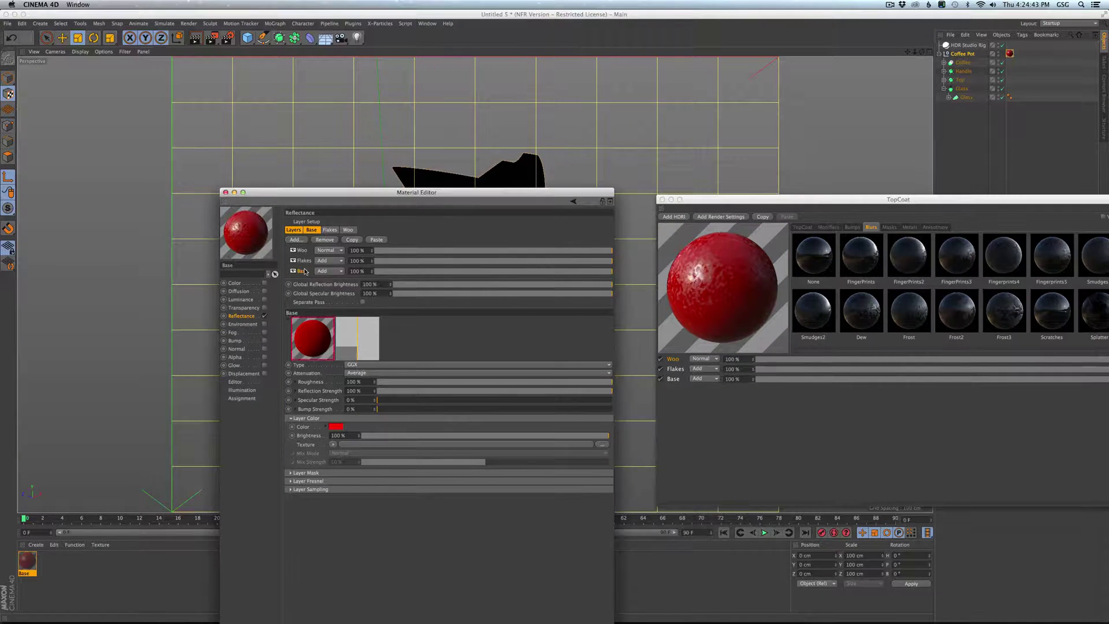
pyautogui.click(291, 418)
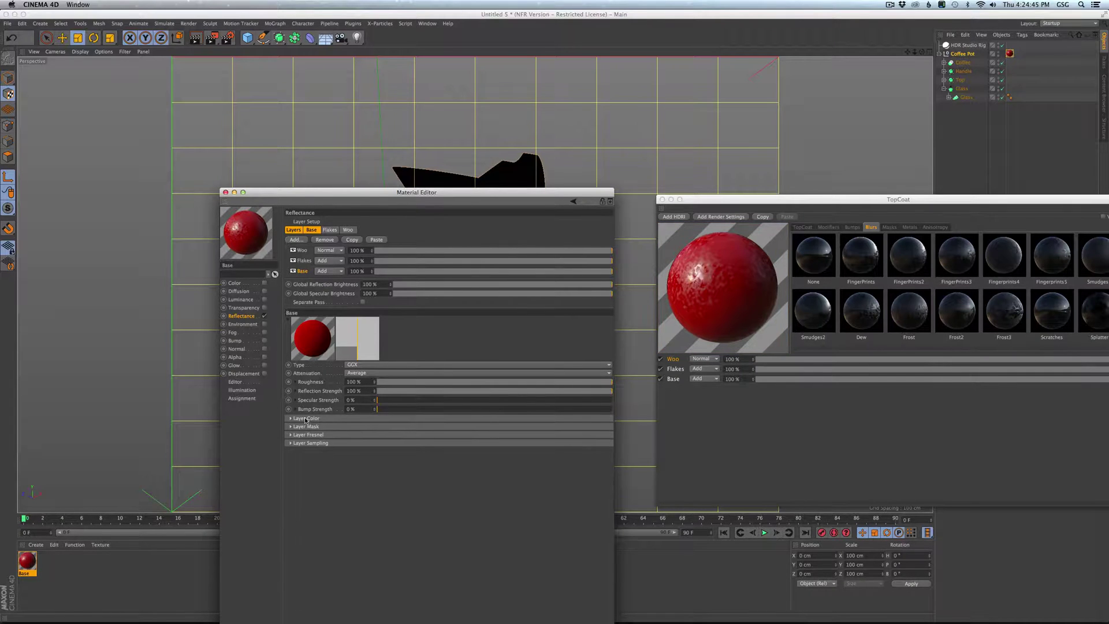
pyautogui.click(291, 419)
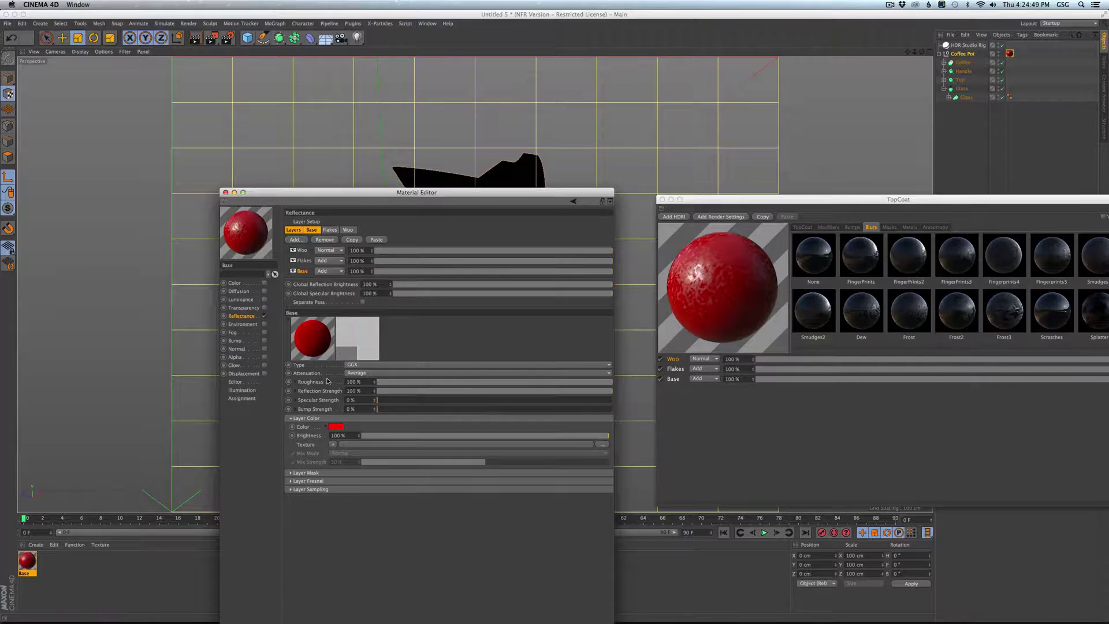
pyautogui.click(303, 260)
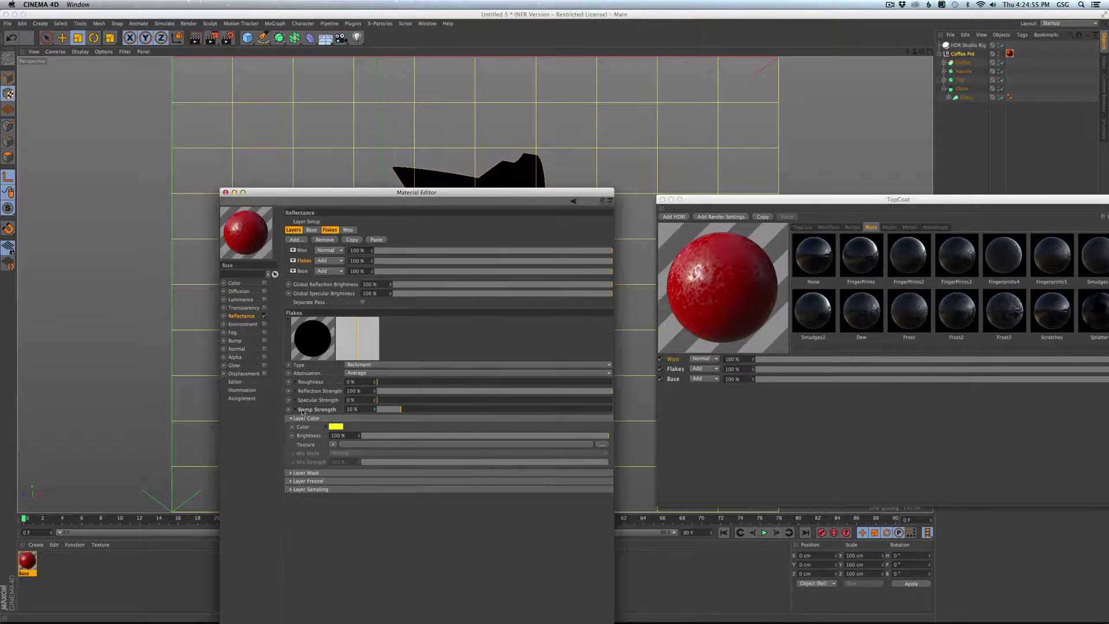
# Inspect the Noise shader behind the Flakes layer's 10% Bump Strength, then return
pyautogui.click(299, 411)
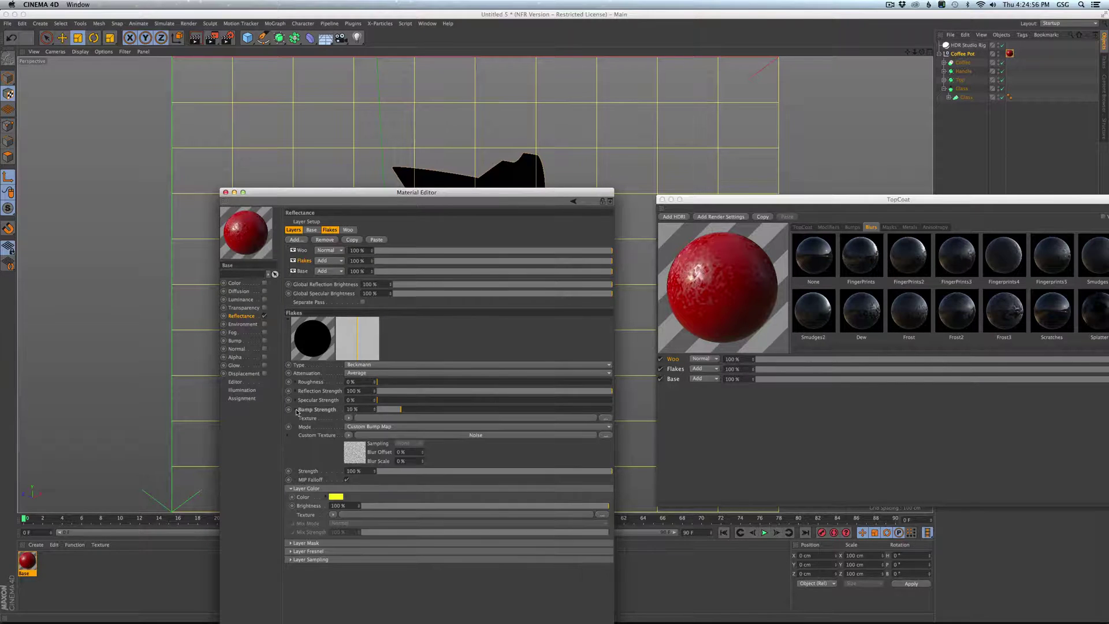
pyautogui.click(354, 454)
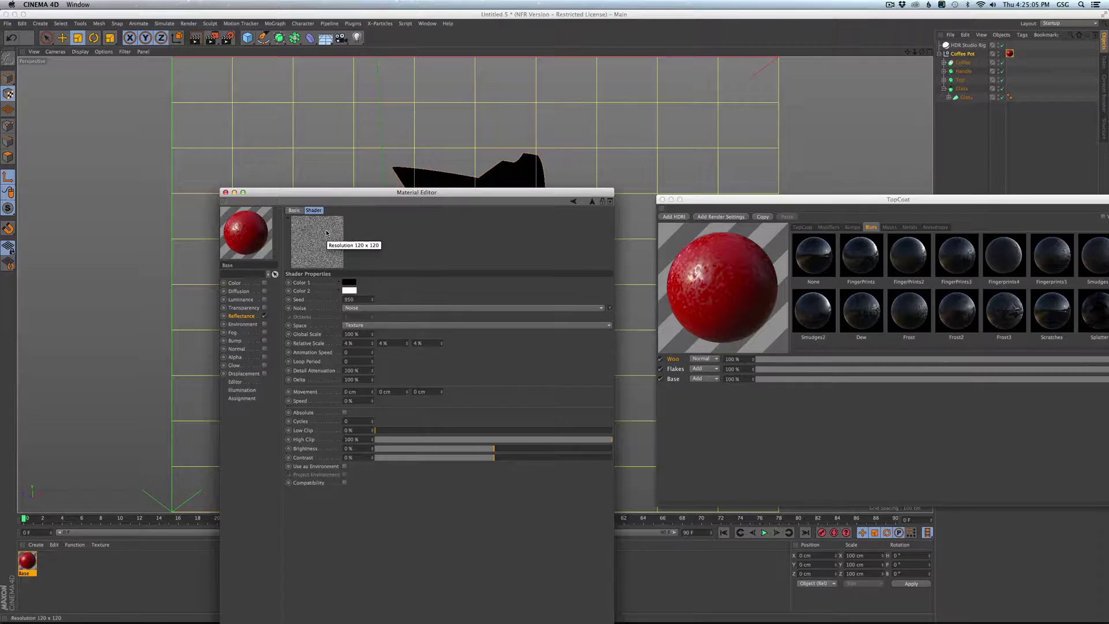
pyautogui.click(593, 203)
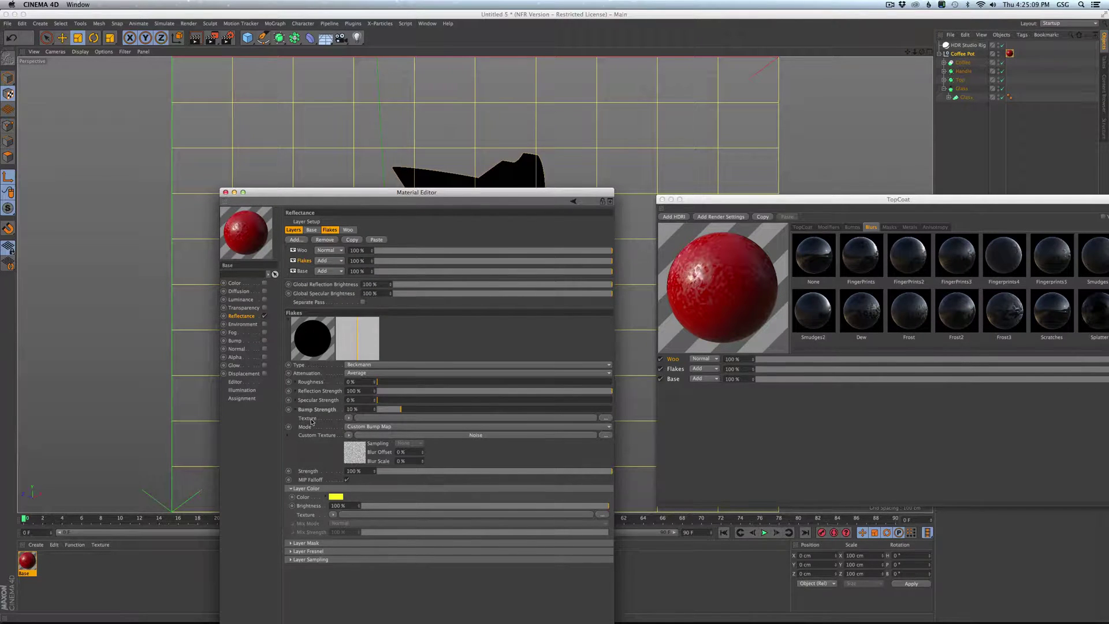
# Inspect the Flakes Layer Mask noise, clipped at 5% low and 12% high, then return
pyautogui.click(306, 489)
pyautogui.click(306, 498)
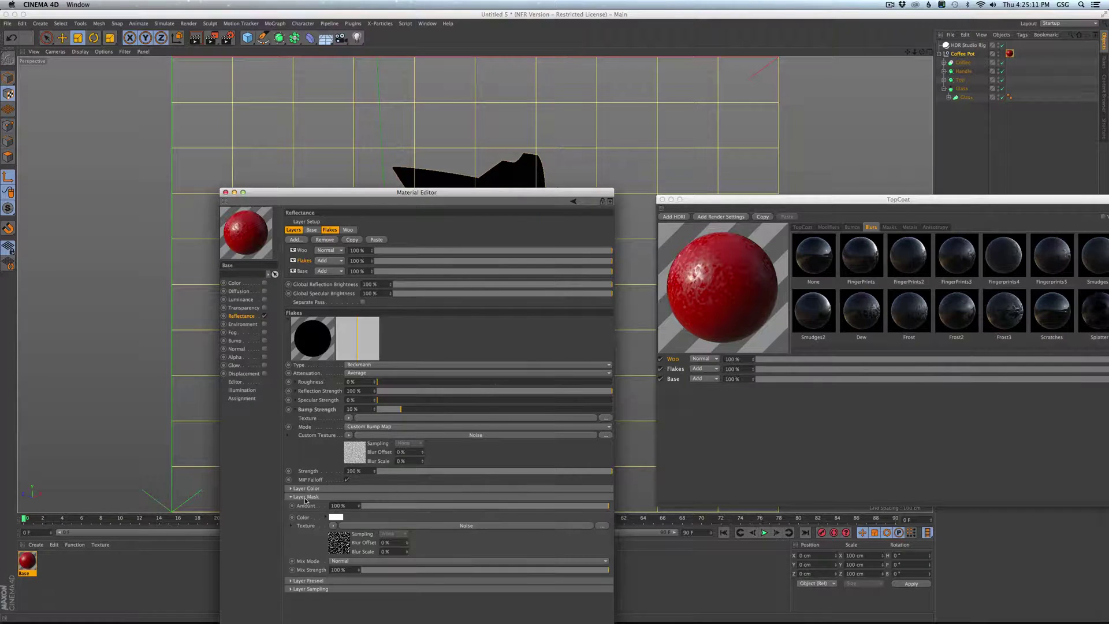
pyautogui.click(336, 541)
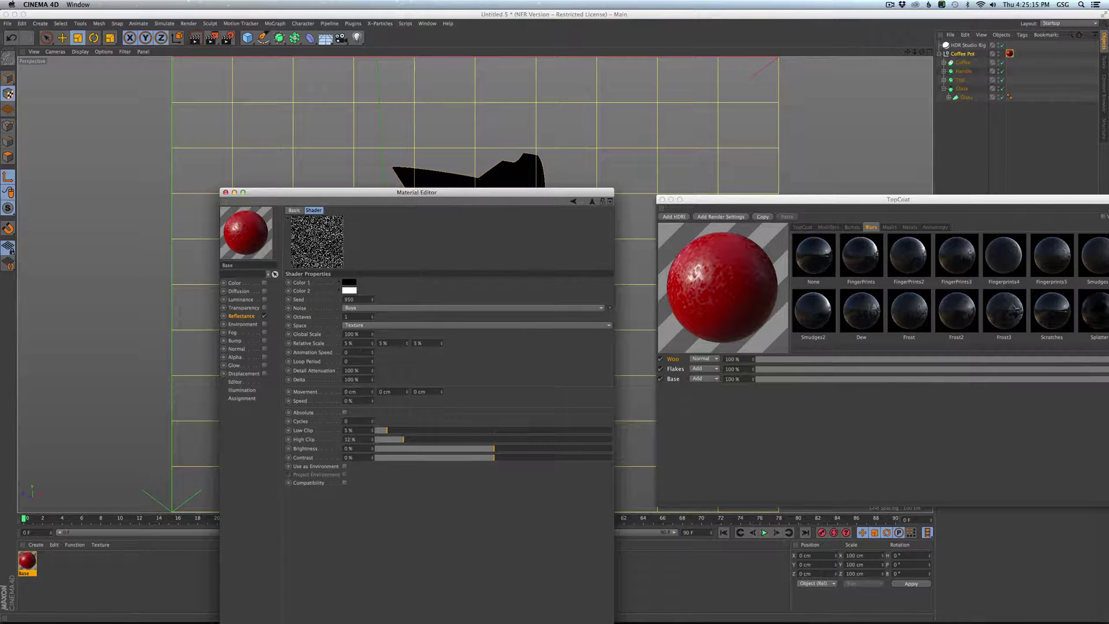
pyautogui.doubleClick(349, 439)
pyautogui.click(591, 202)
# Show the Base layer's Layer Fresnel settings, a custom dielectric at 10% strength
pyautogui.click(301, 271)
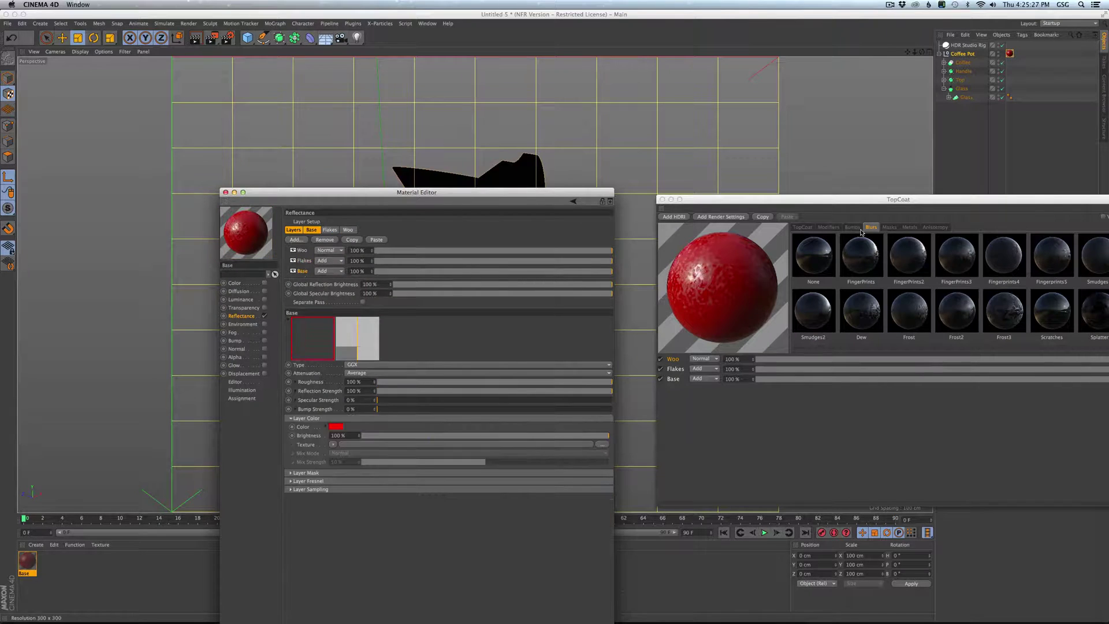
pyautogui.click(828, 227)
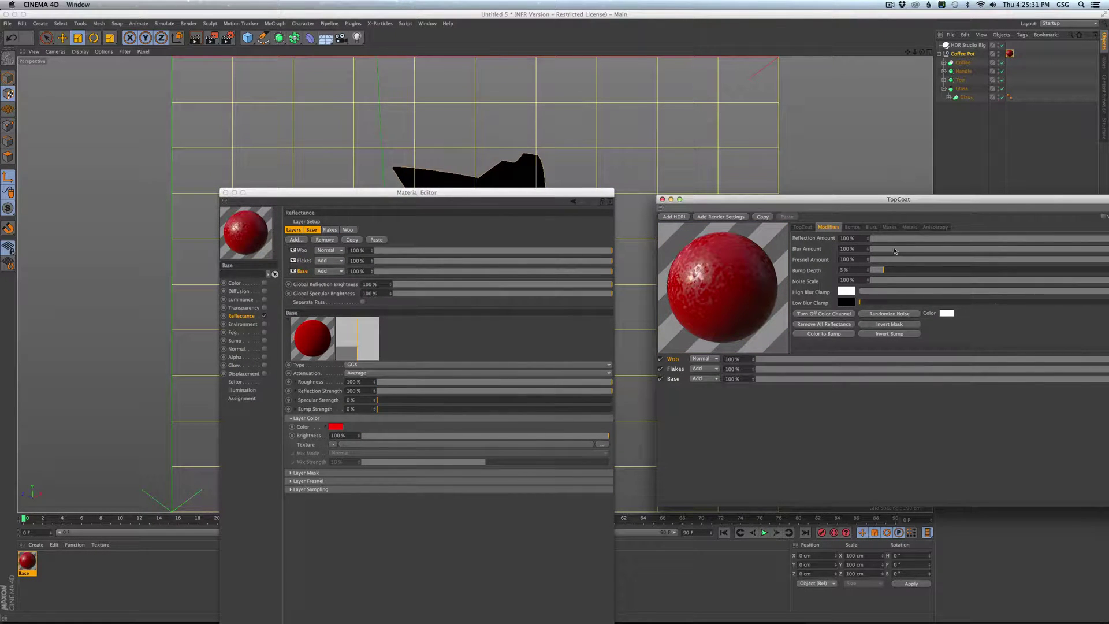
pyautogui.click(299, 275)
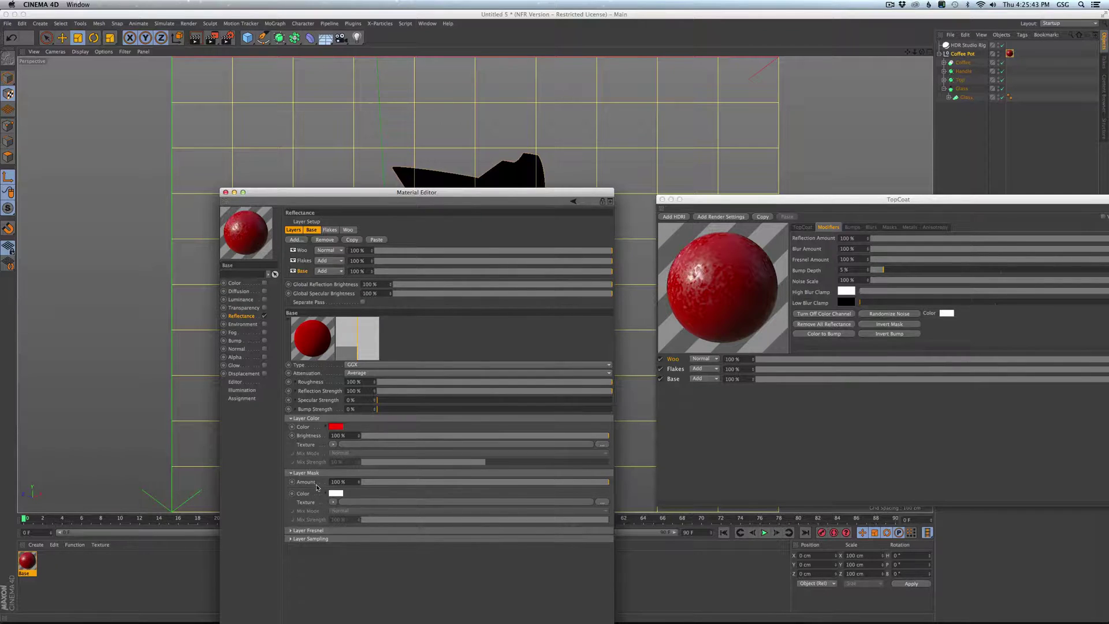
pyautogui.click(311, 481)
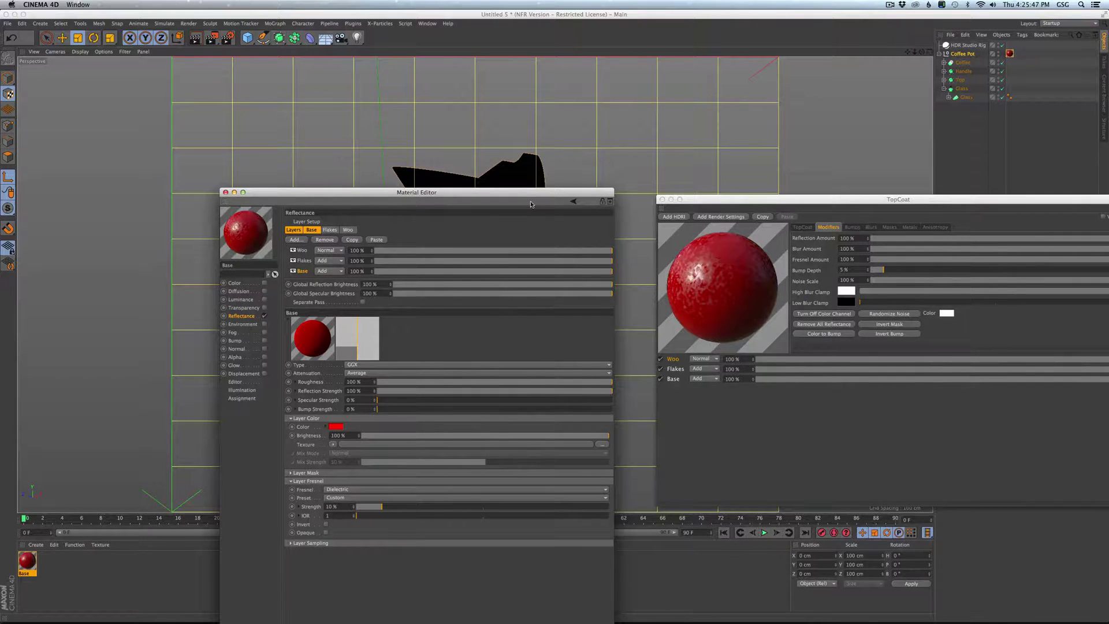
# Move the Material Editor and TopCoat windows up and to the left
pyautogui.moveTo(523, 193); pyautogui.dragTo(467, 129)
pyautogui.click(869, 201)
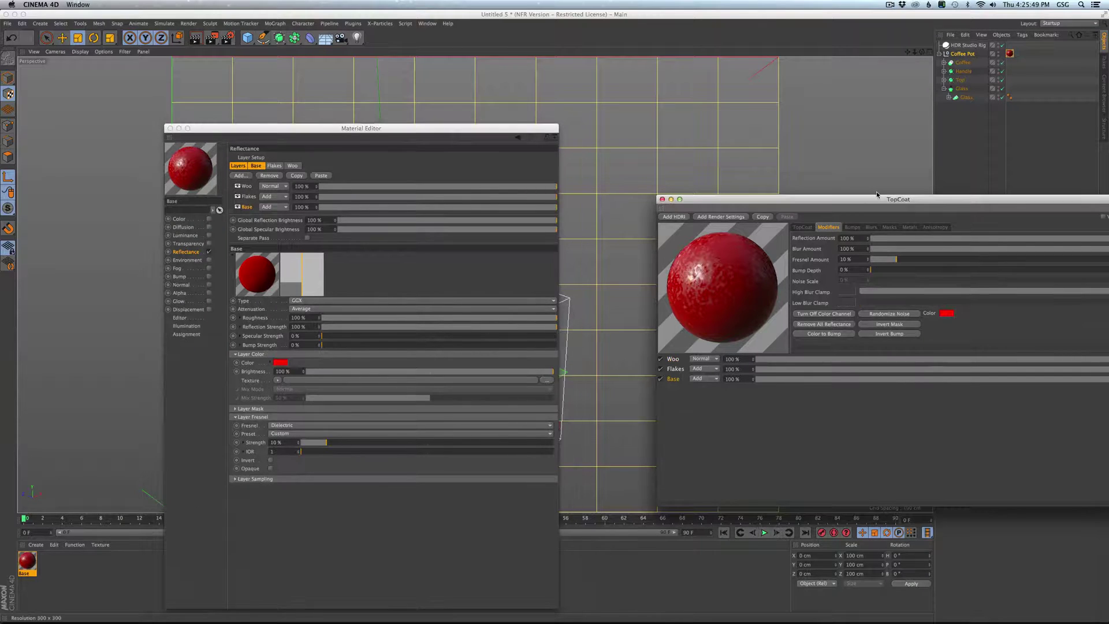
pyautogui.moveTo(869, 202); pyautogui.dragTo(785, 189)
# Apply the Gold metal preset to the Base layer and set Fresnel Amount to 100%
pyautogui.click(822, 214)
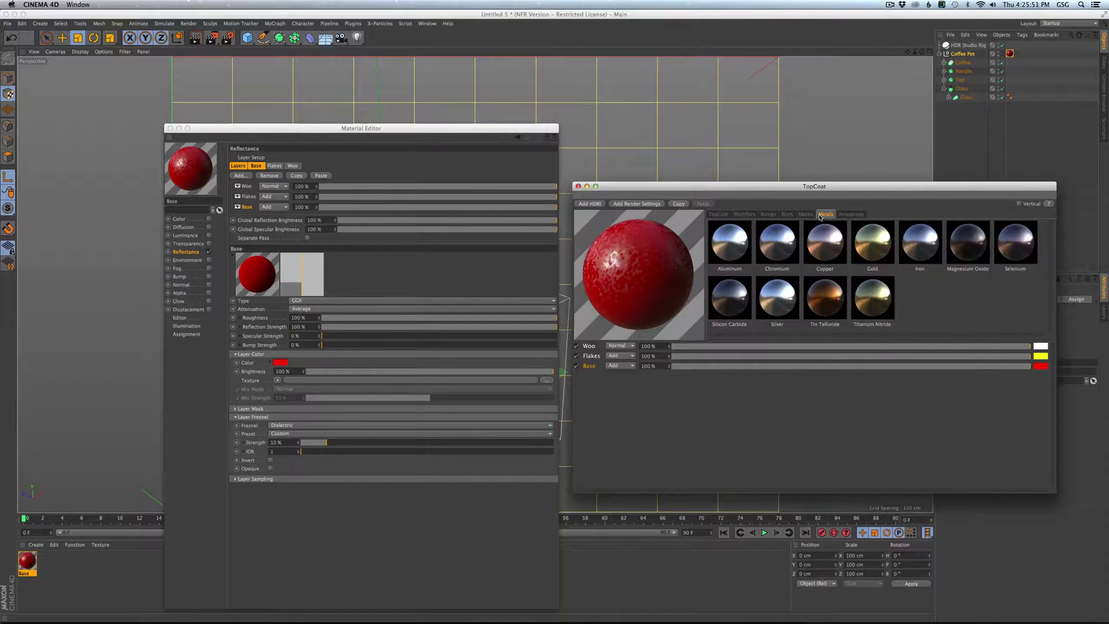
pyautogui.click(871, 247)
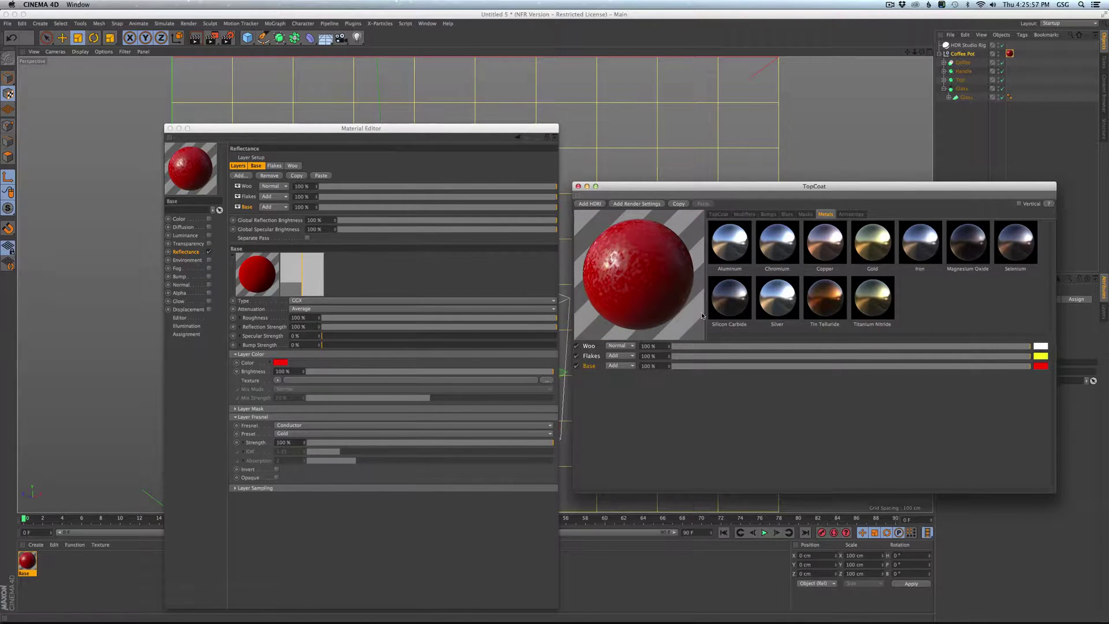
pyautogui.click(744, 214)
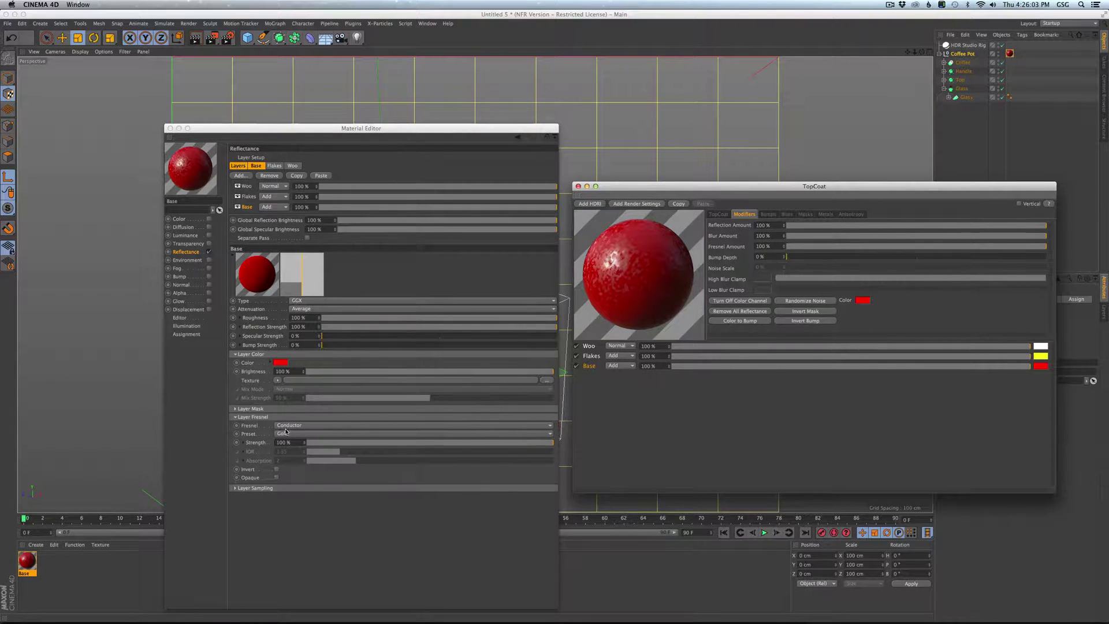
pyautogui.click(811, 246)
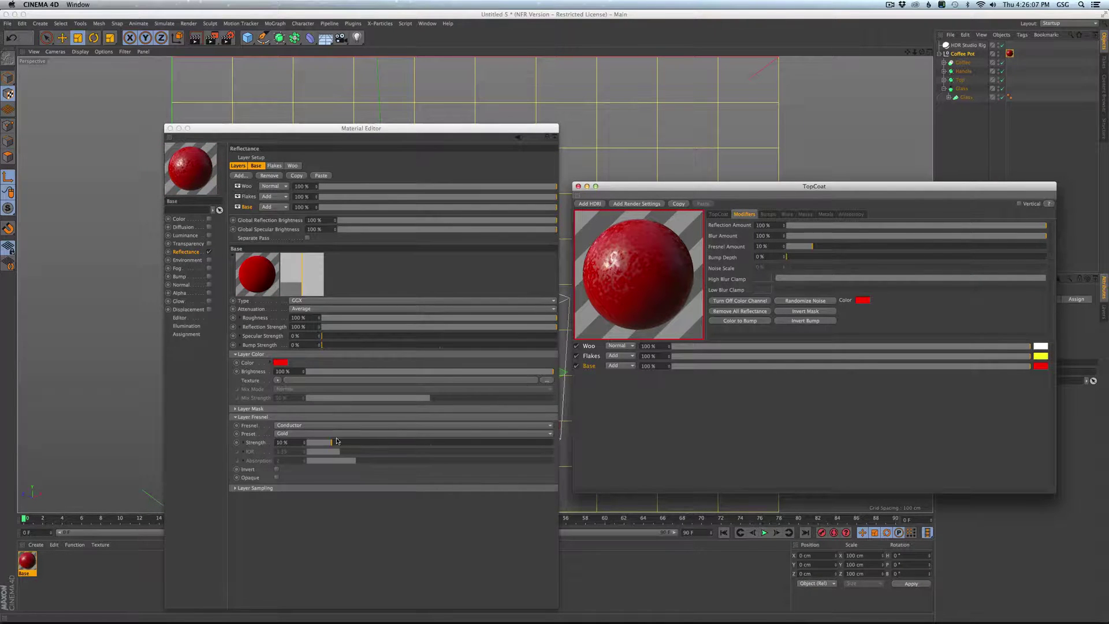
pyautogui.moveTo(838, 247); pyautogui.dragTo(1046, 247)
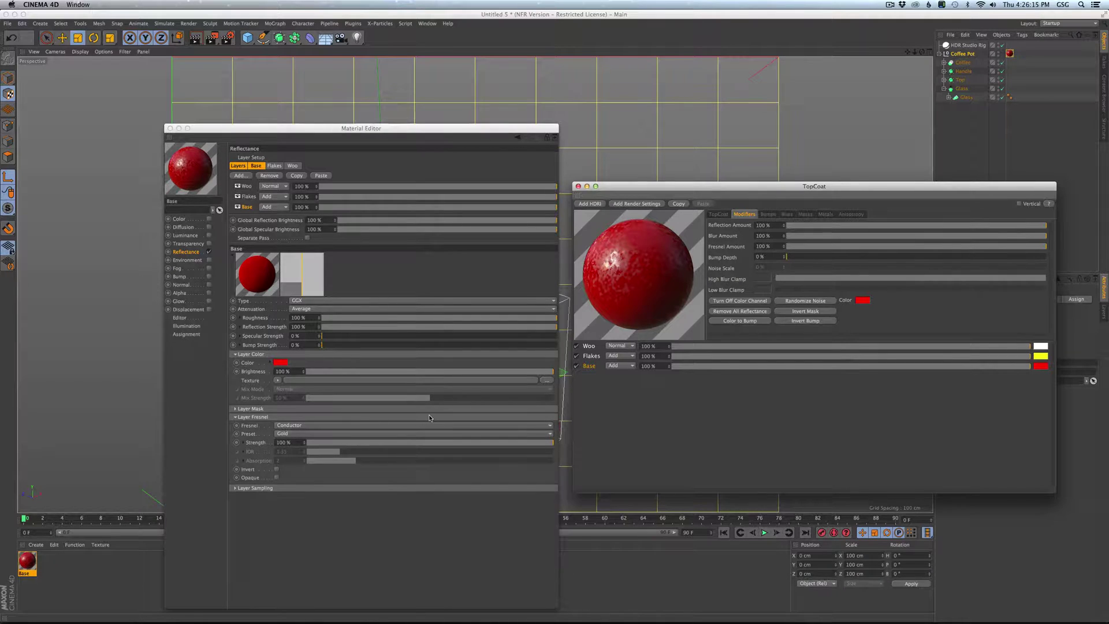
# On the Woo layer, darken the Low Blur Clamp to 17% value and raise the High Blur Clamp
pyautogui.click(247, 188)
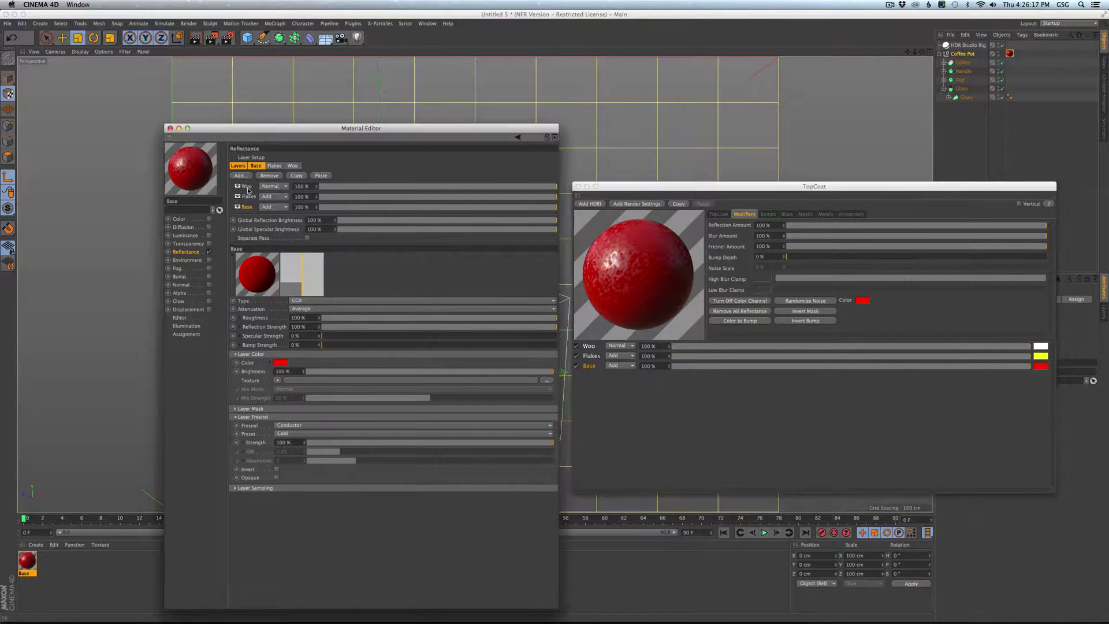
pyautogui.click(590, 346)
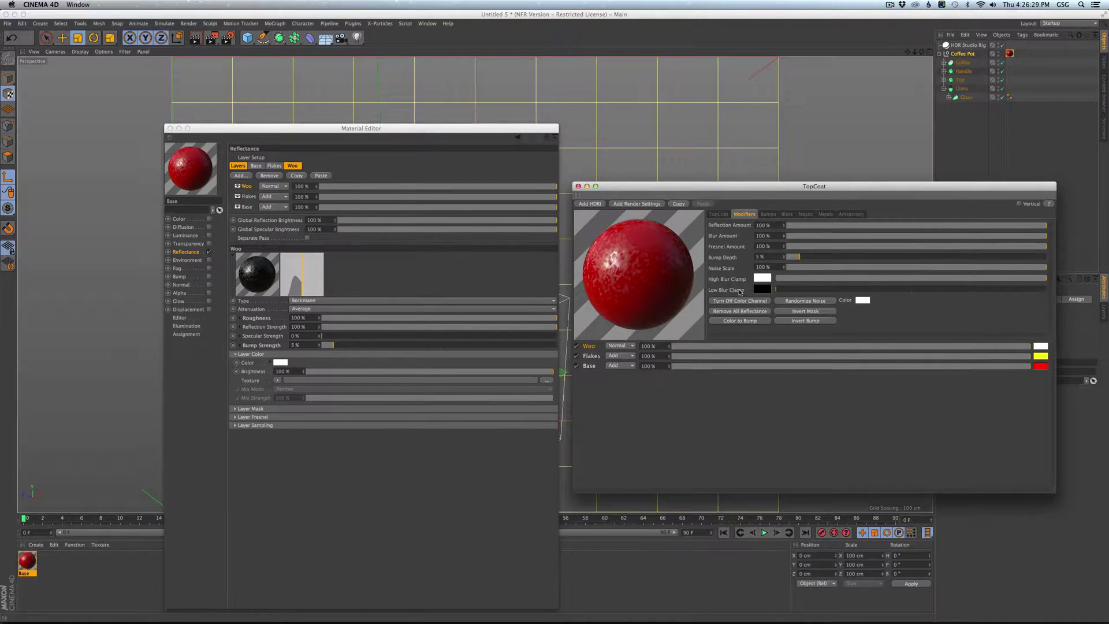
pyautogui.click(762, 282)
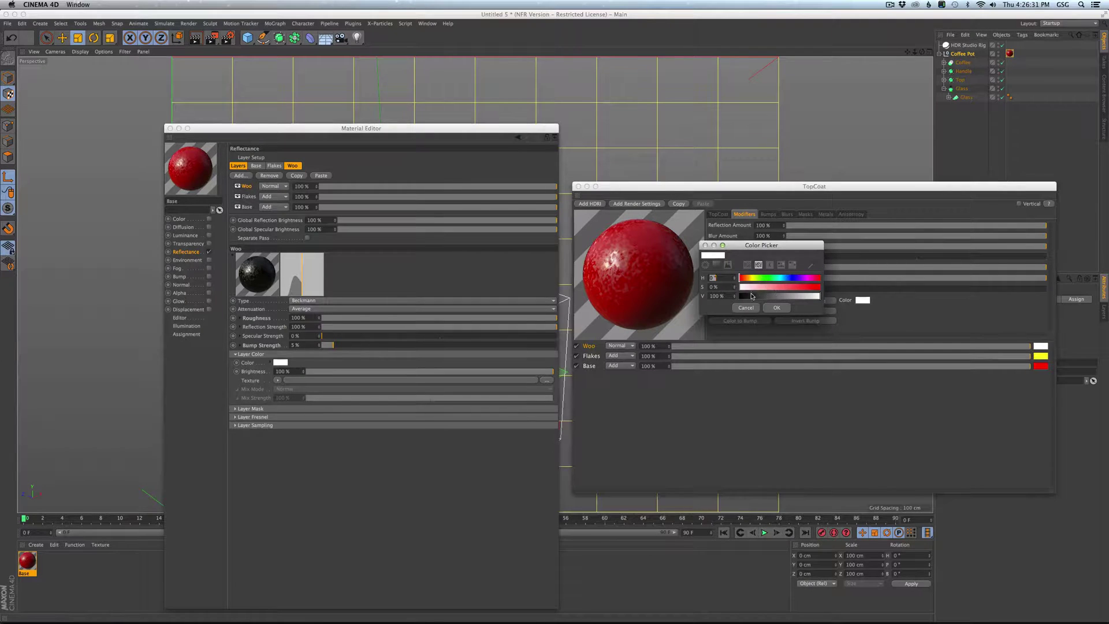
pyautogui.moveTo(780, 295); pyautogui.dragTo(754, 296)
pyautogui.click(776, 307)
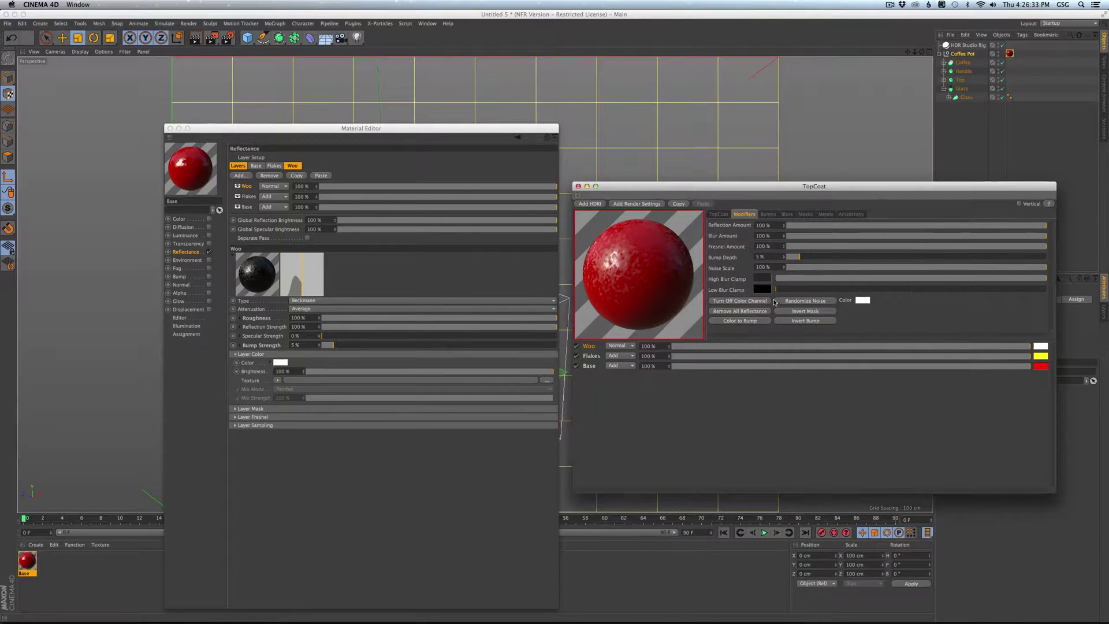
pyautogui.moveTo(1046, 278); pyautogui.dragTo(1016, 278)
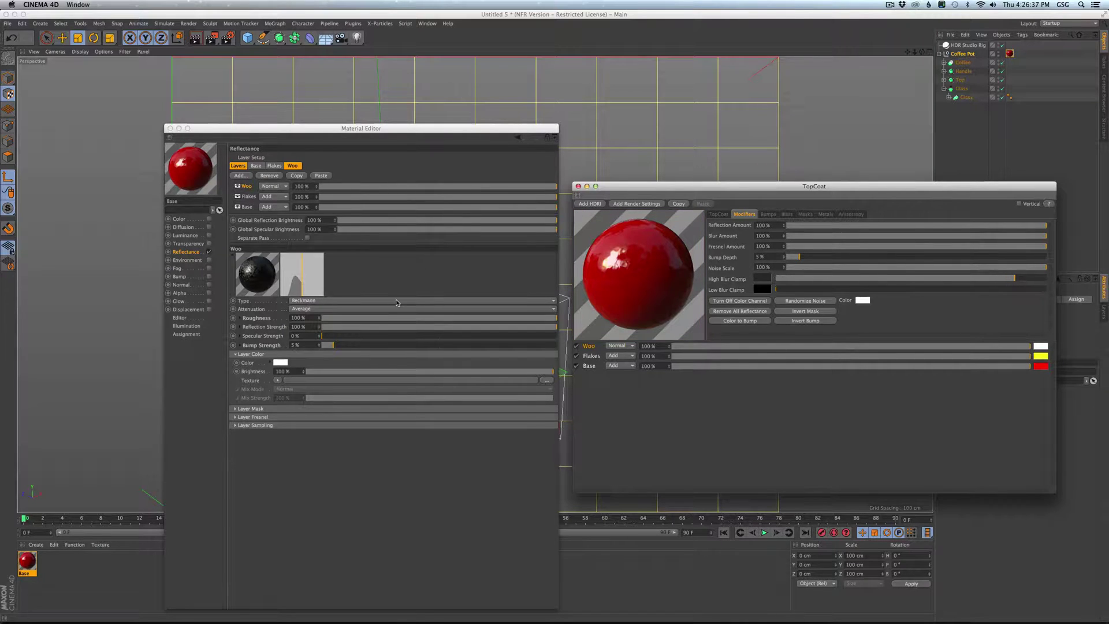
# Set the Woo bump's Noise shader scale to 93%, then collapse Bump Strength
pyautogui.click(271, 302)
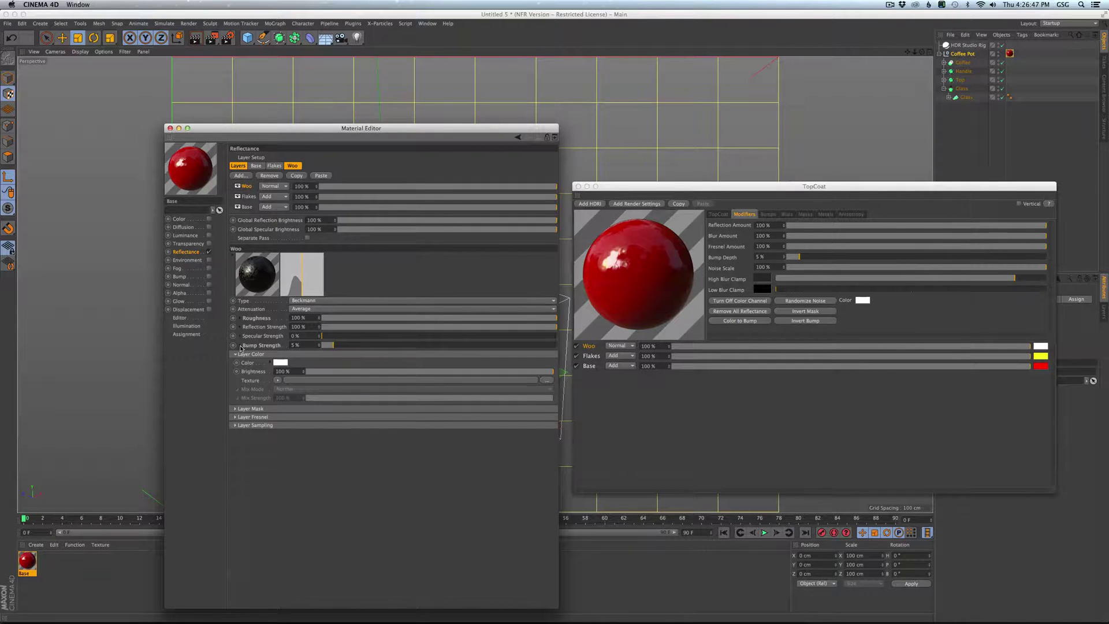
pyautogui.doubleClick(294, 345)
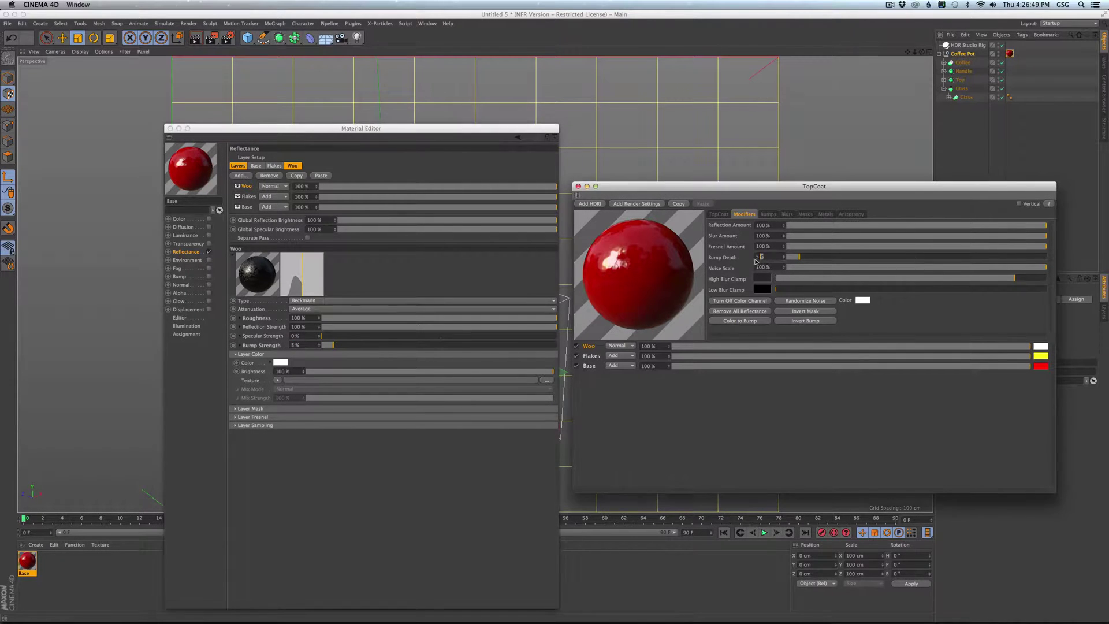
pyautogui.click(239, 347)
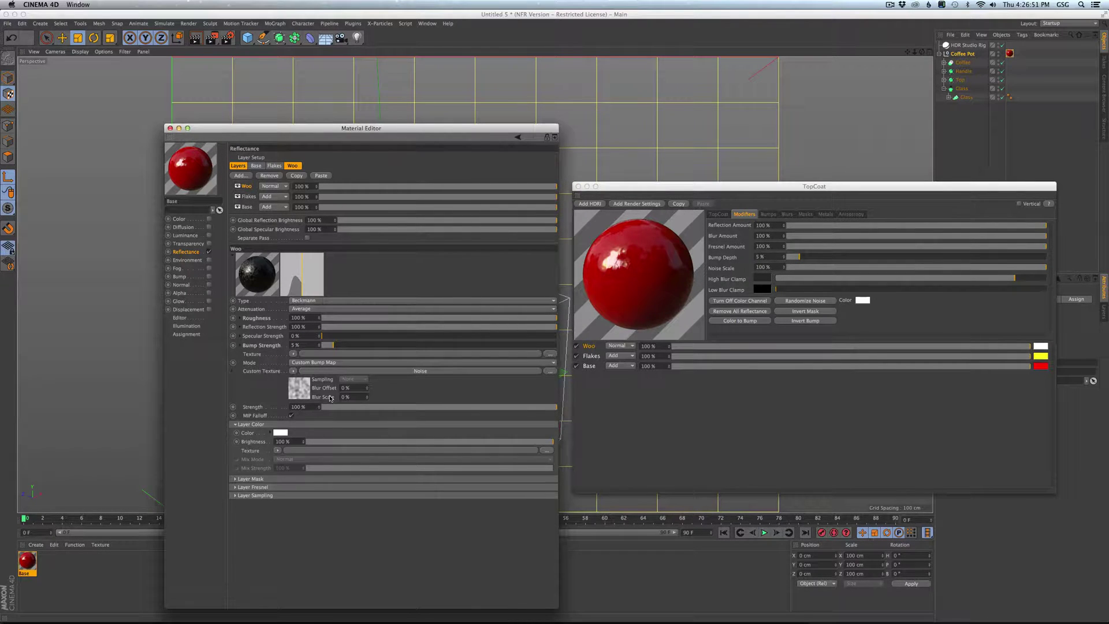
pyautogui.click(379, 371)
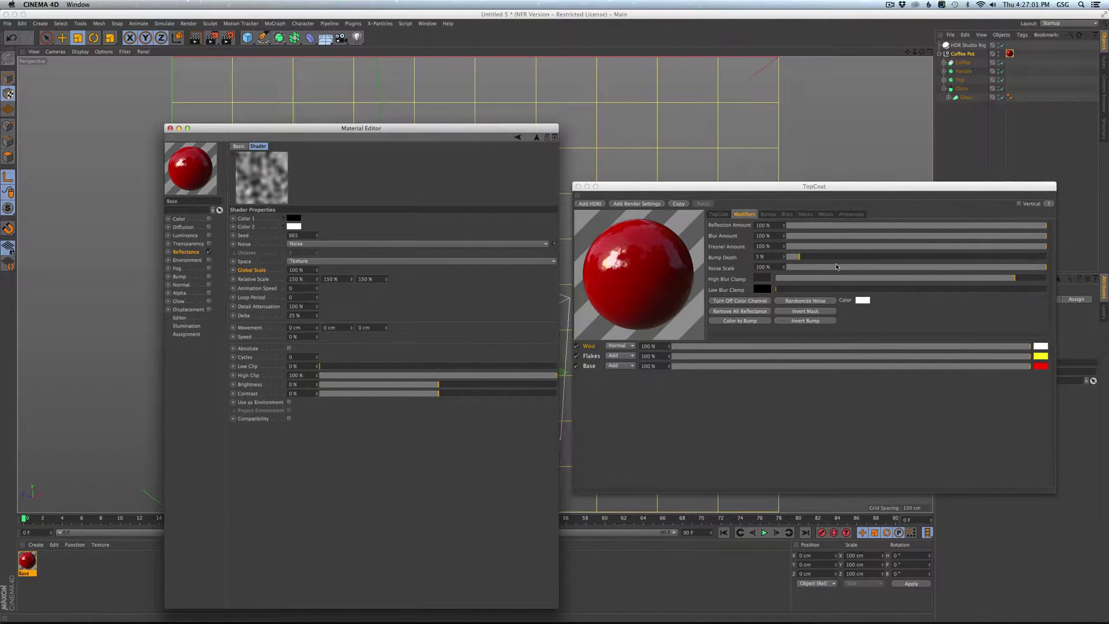
pyautogui.click(1029, 271)
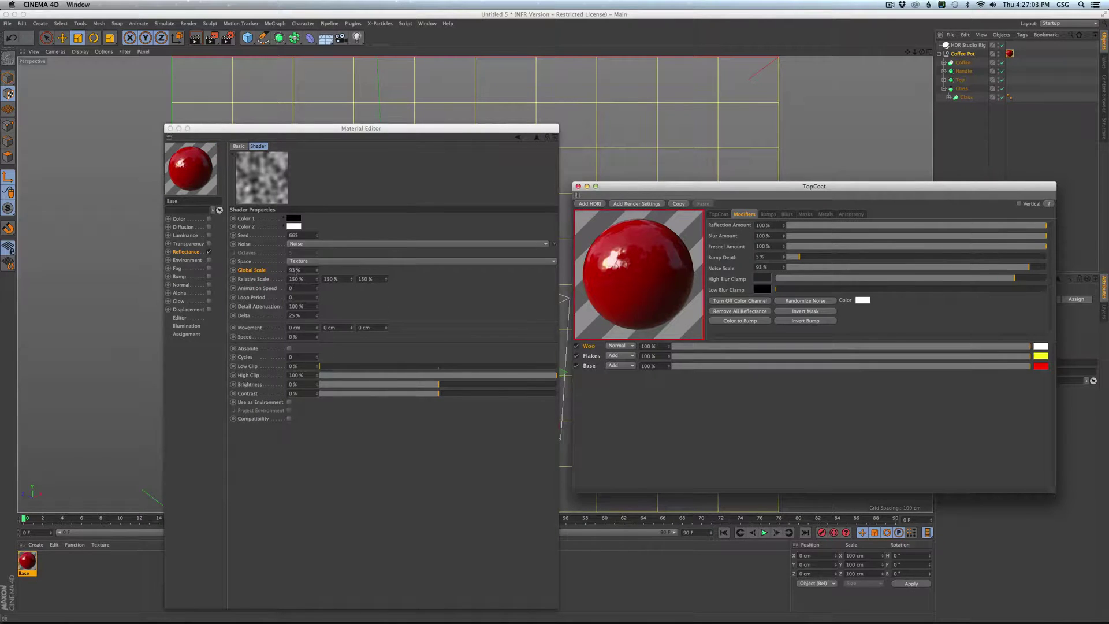
pyautogui.click(537, 139)
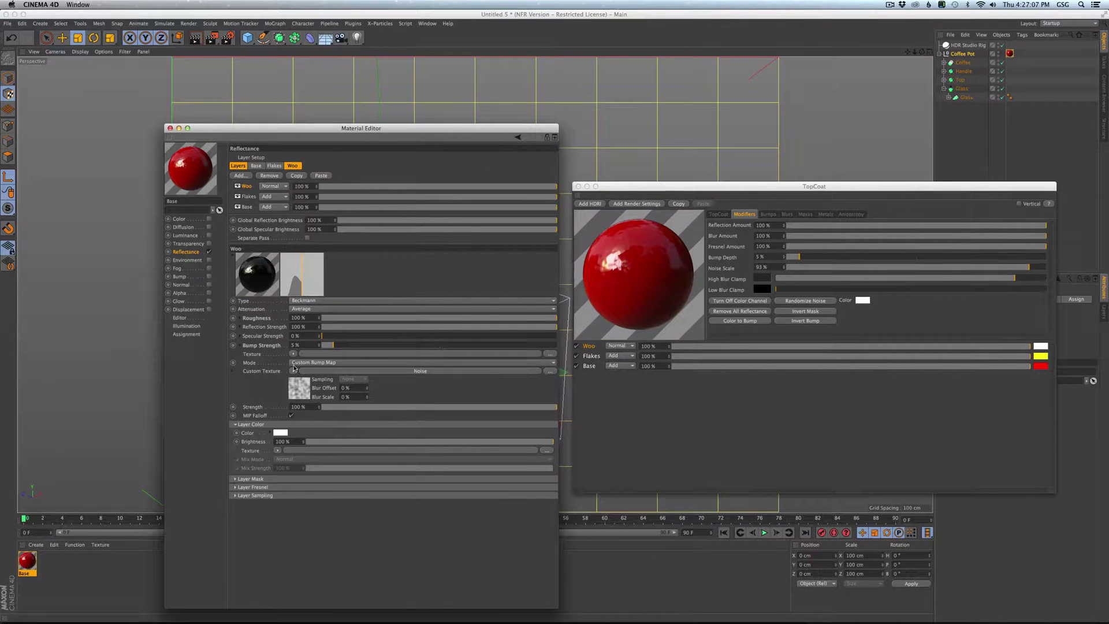
pyautogui.click(241, 347)
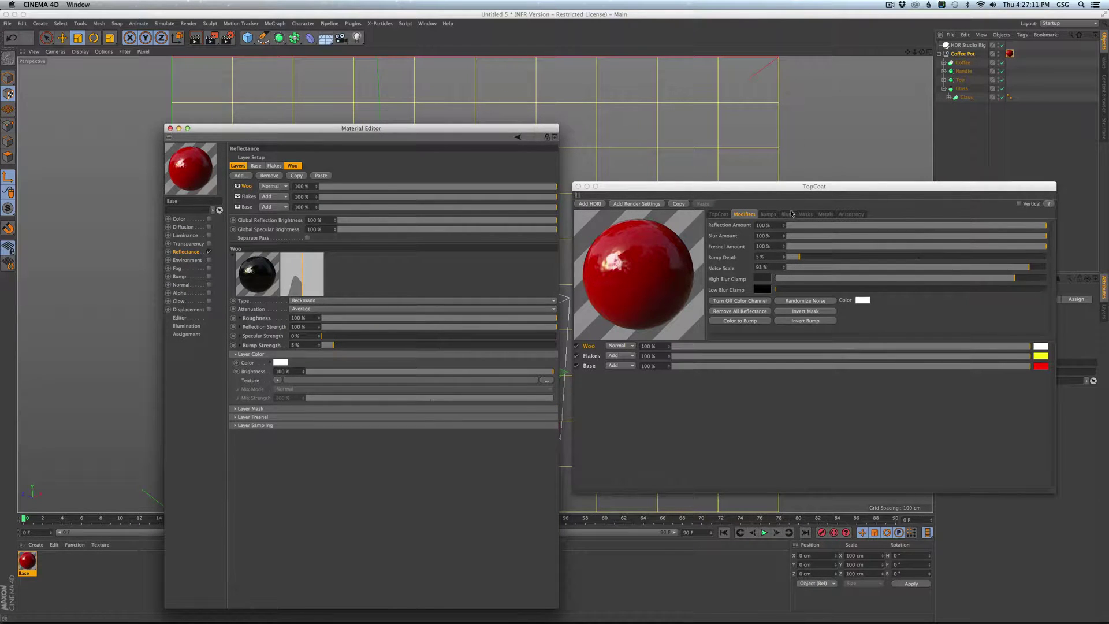
# Inspect the Colorizer and Noise shaders driving the Woo layer's roughness
pyautogui.click(786, 214)
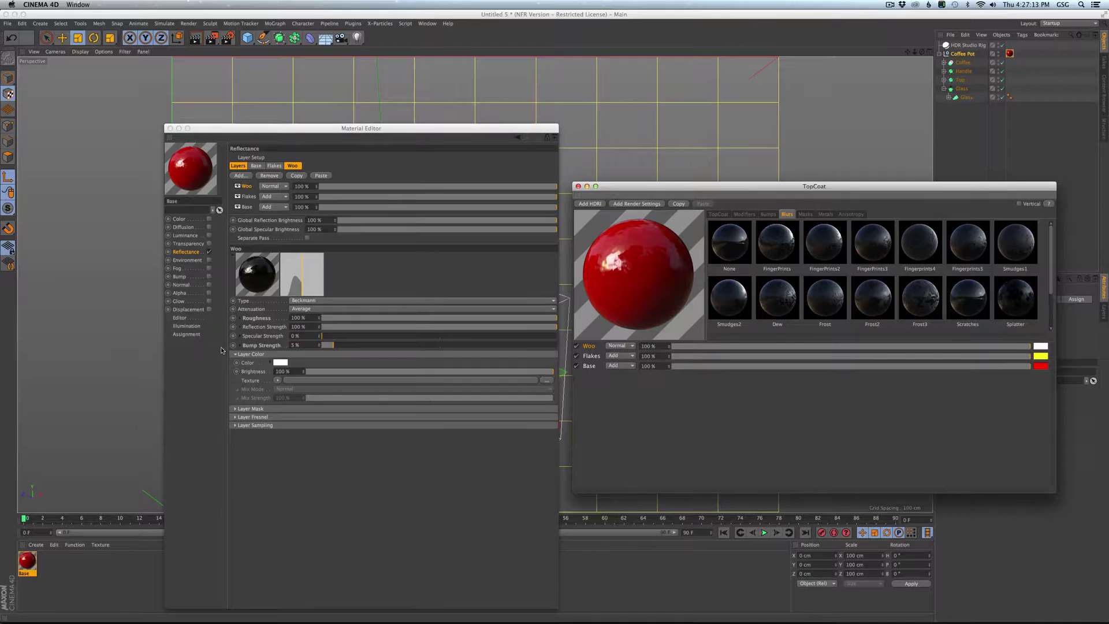
pyautogui.click(239, 319)
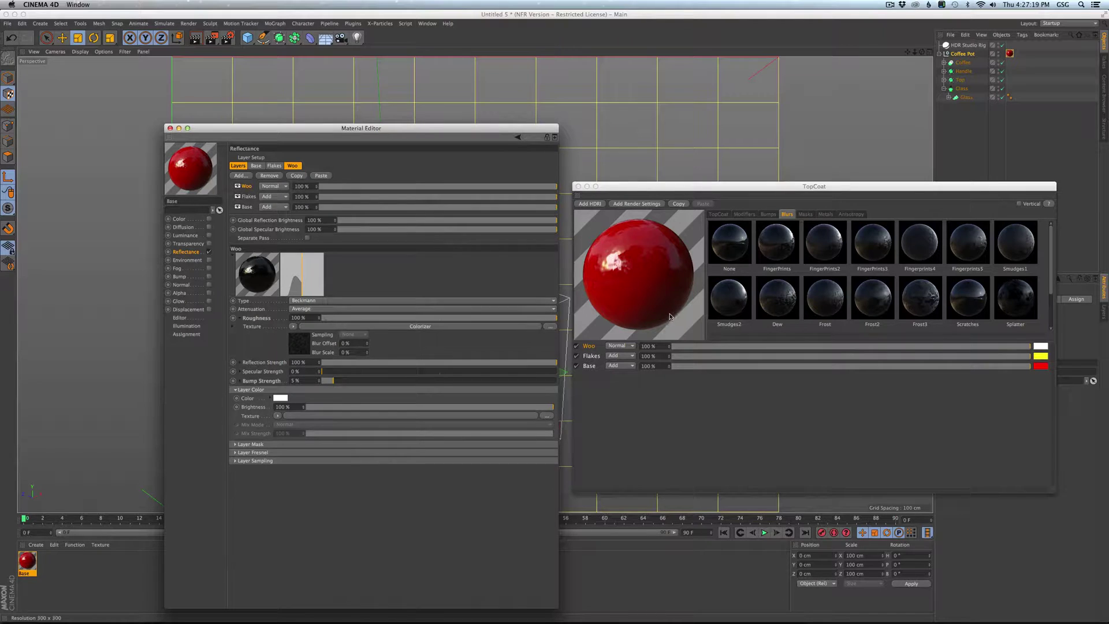
pyautogui.click(303, 346)
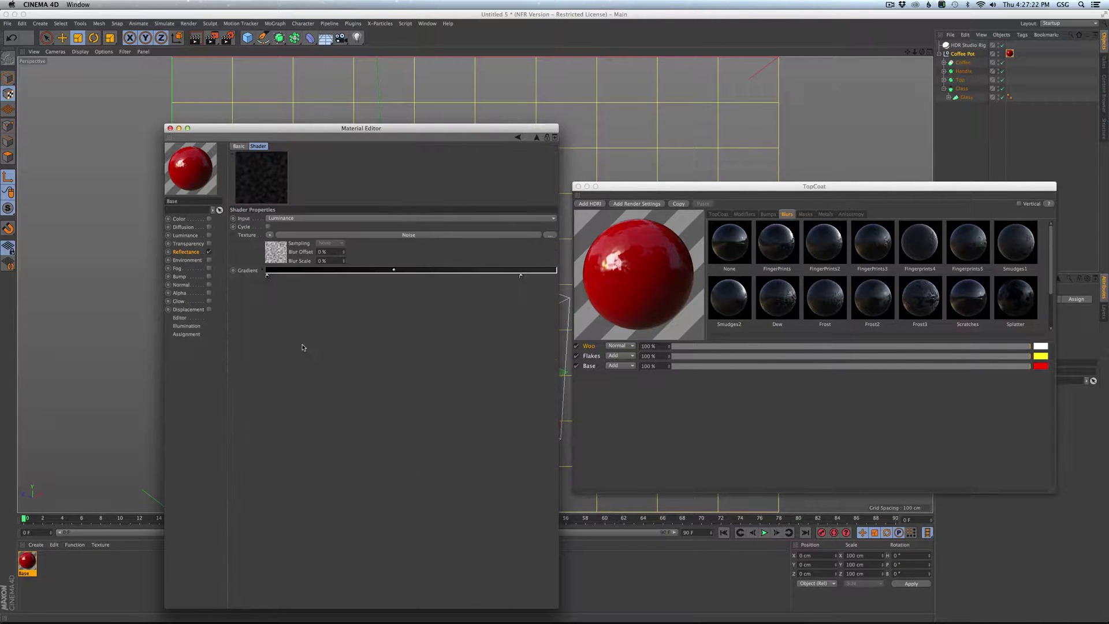
pyautogui.click(279, 255)
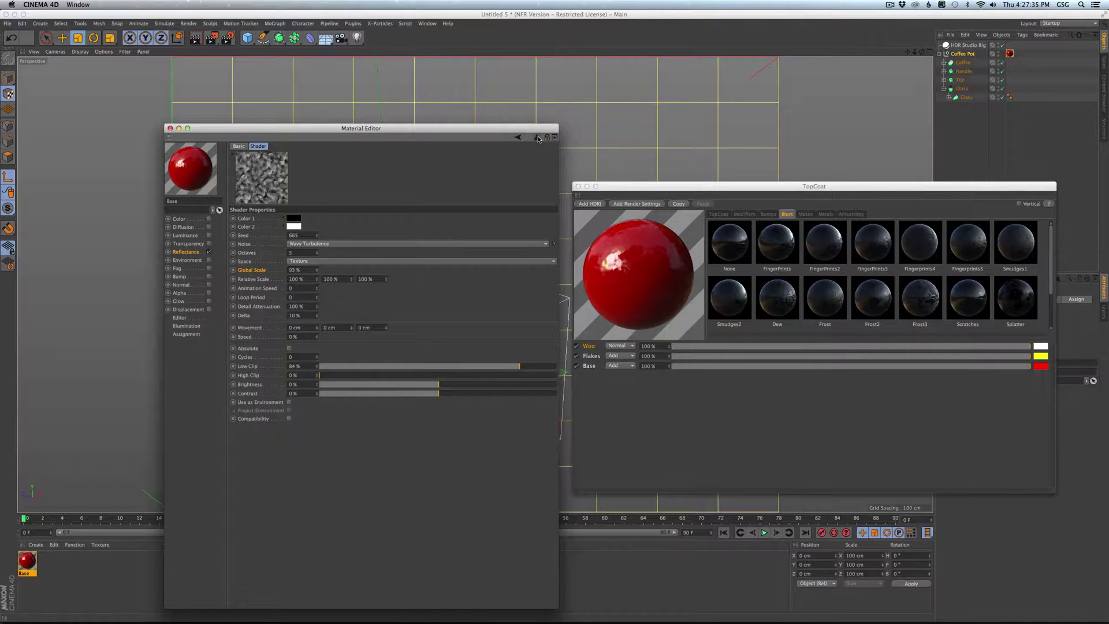
pyautogui.click(537, 138)
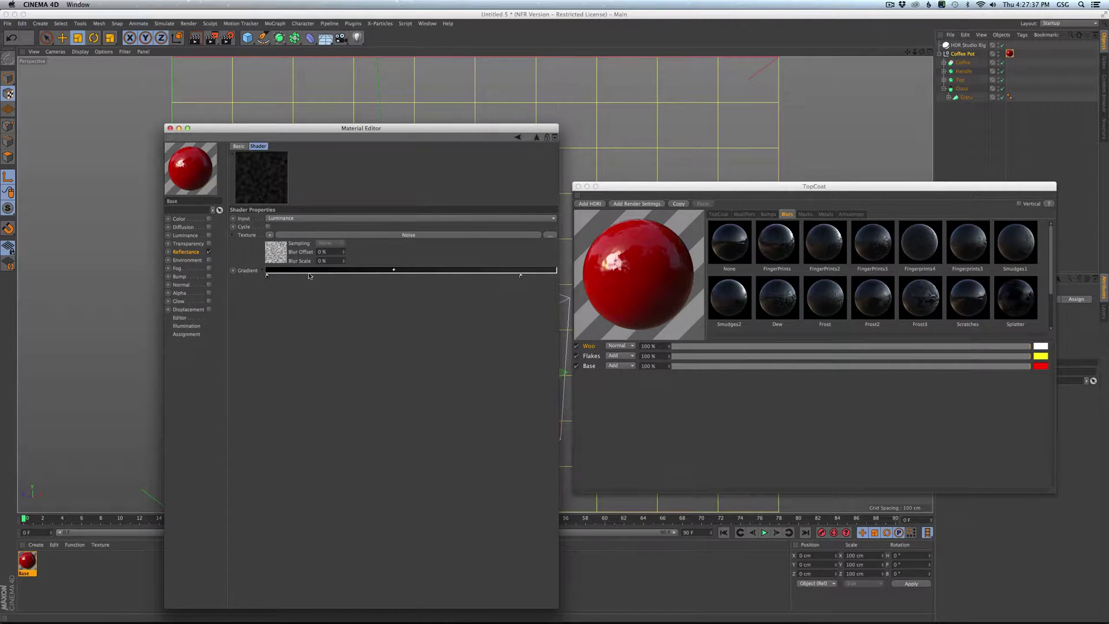
pyautogui.click(775, 216)
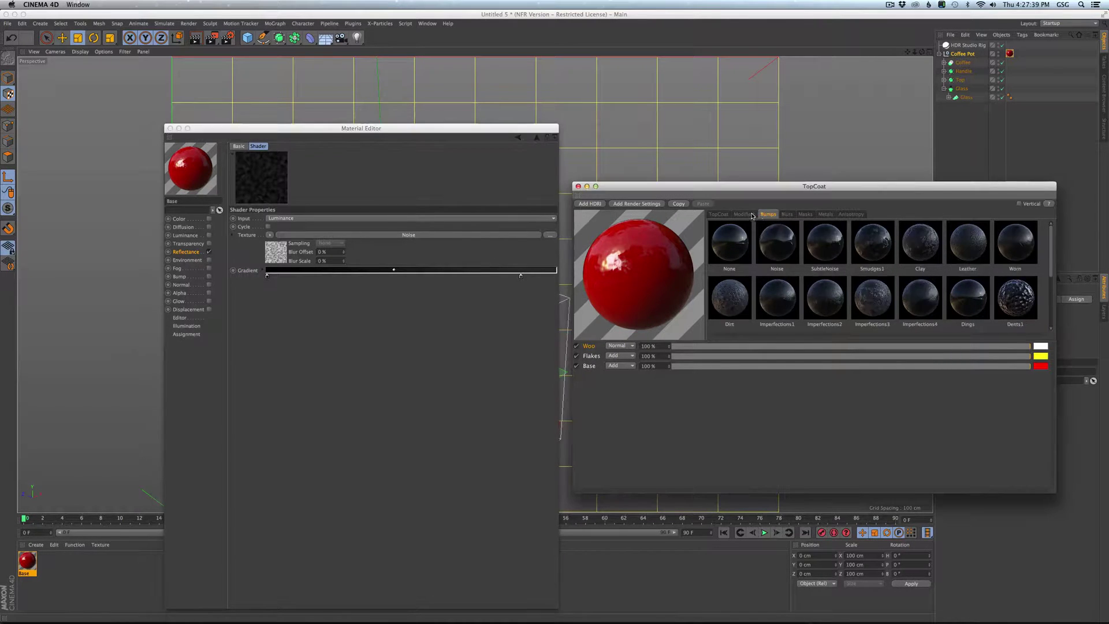
pyautogui.click(752, 215)
pyautogui.click(537, 138)
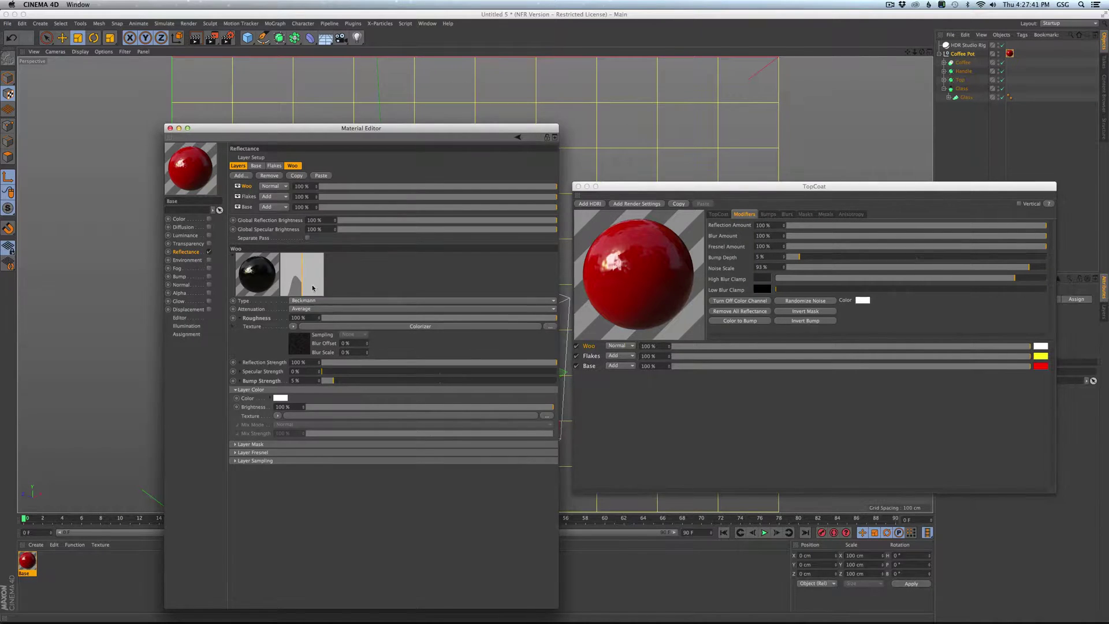
# Give the Colorizer a new High Blur Clamp colour and adjust the clamp sliders to tighten the gradient
pyautogui.click(361, 326)
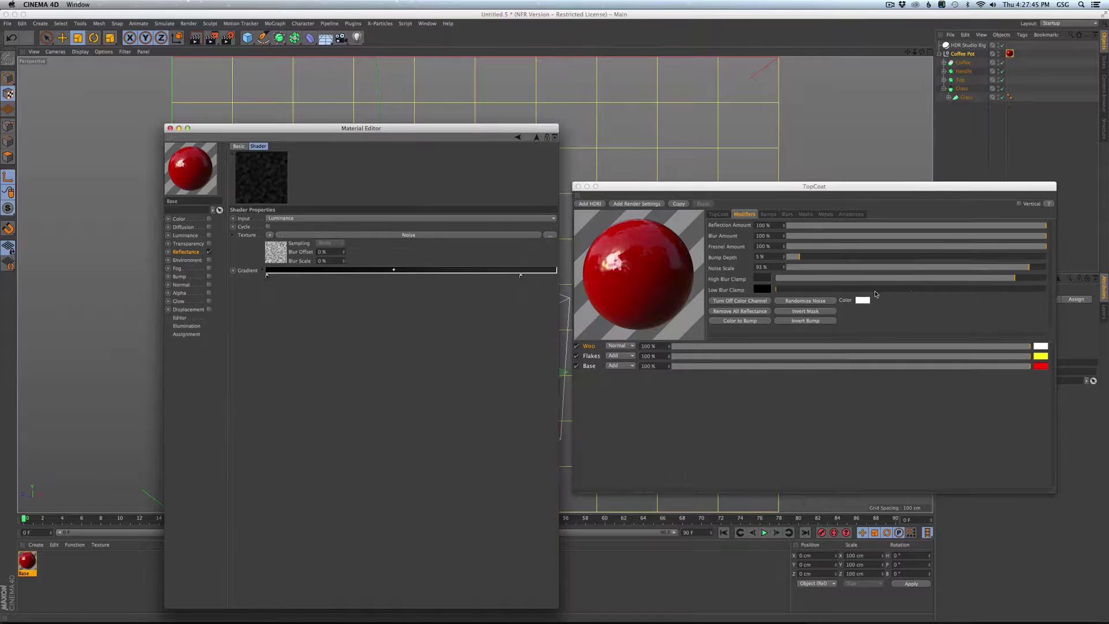
pyautogui.click(762, 279)
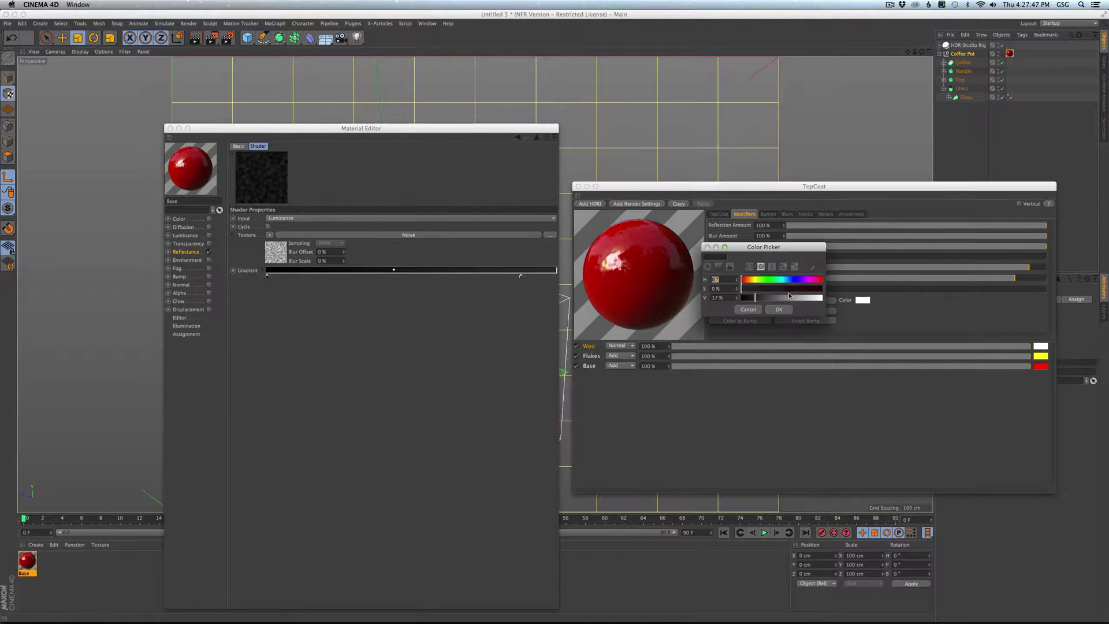
pyautogui.click(784, 309)
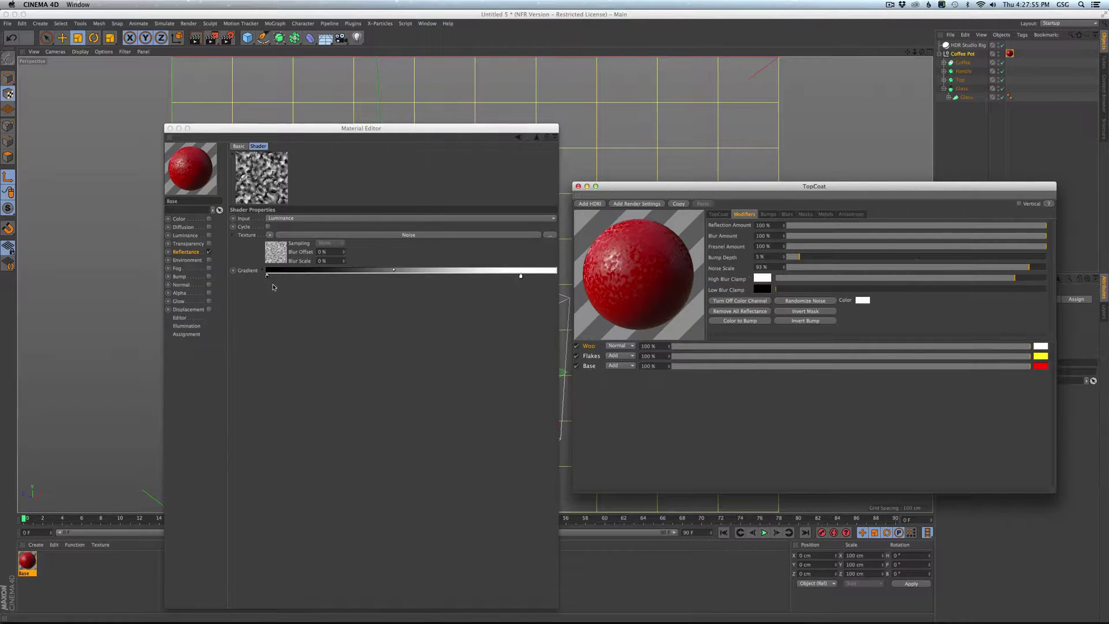
pyautogui.click(969, 279)
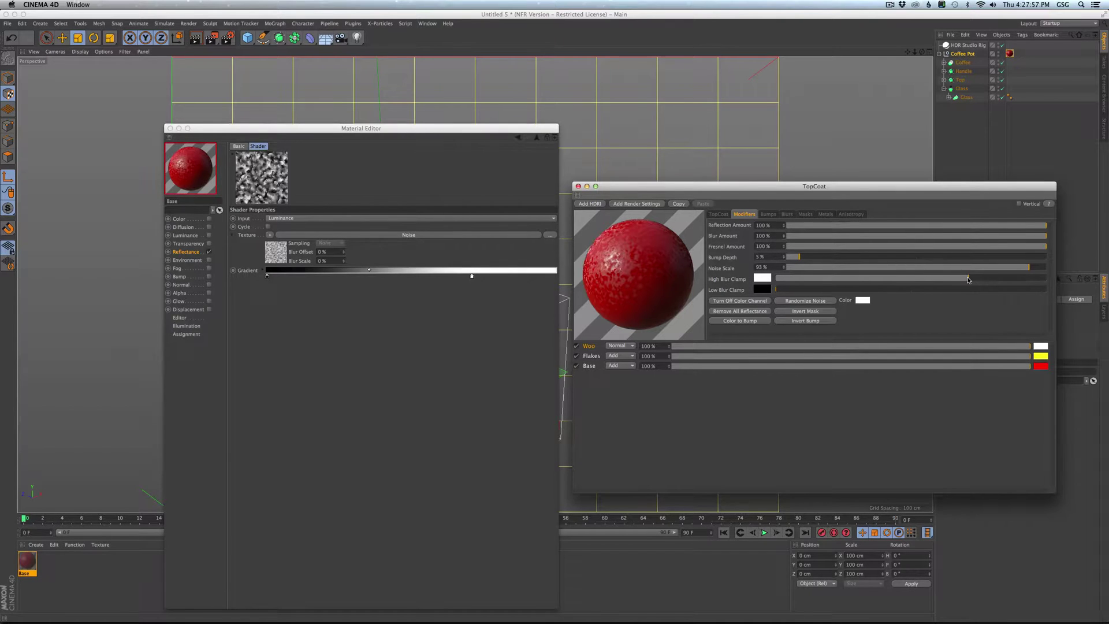
pyautogui.moveTo(969, 279)
pyautogui.mouseDown()
pyautogui.moveTo(876, 278)
pyautogui.moveTo(1098, 283)
pyautogui.mouseUp()
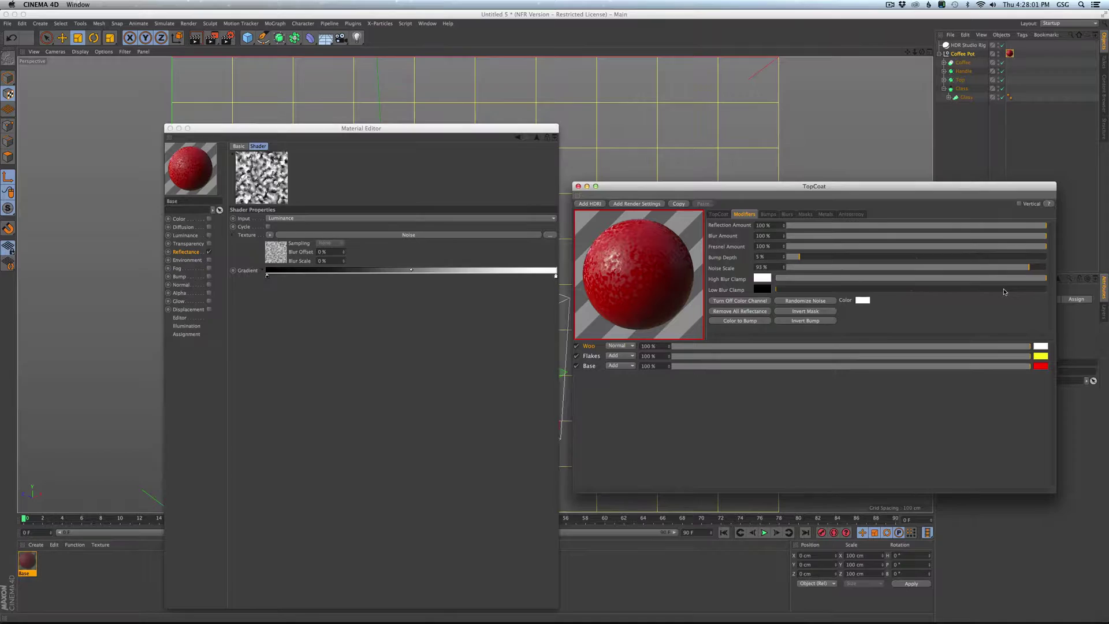
pyautogui.moveTo(1004, 291); pyautogui.dragTo(805, 292)
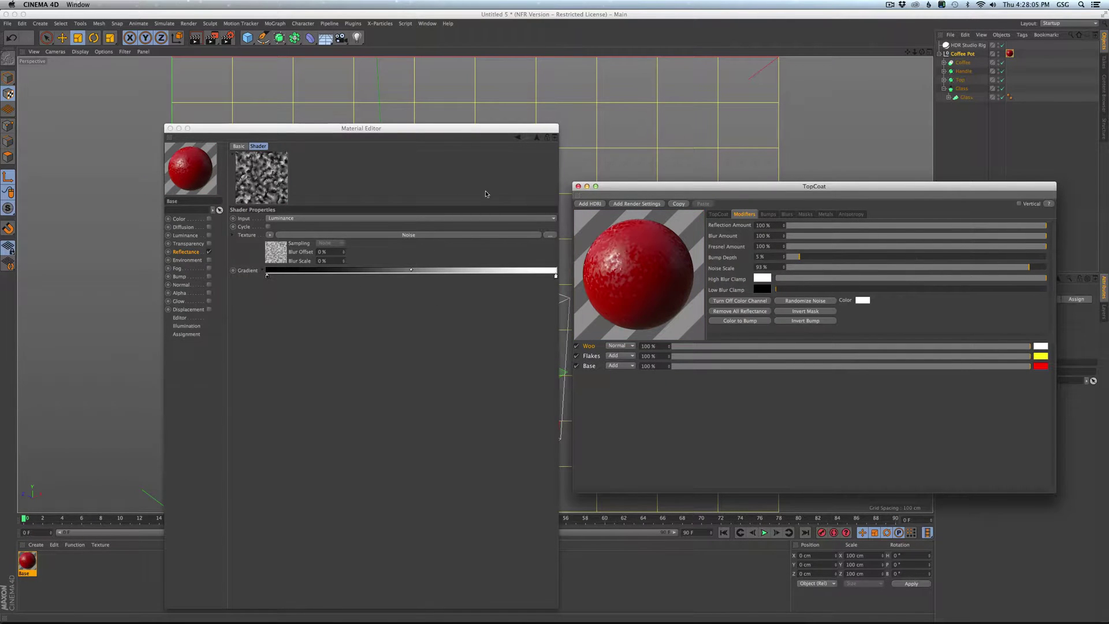
# Set the Woo layer's Specular Strength to 9% and Roughness to 49%
pyautogui.click(535, 138)
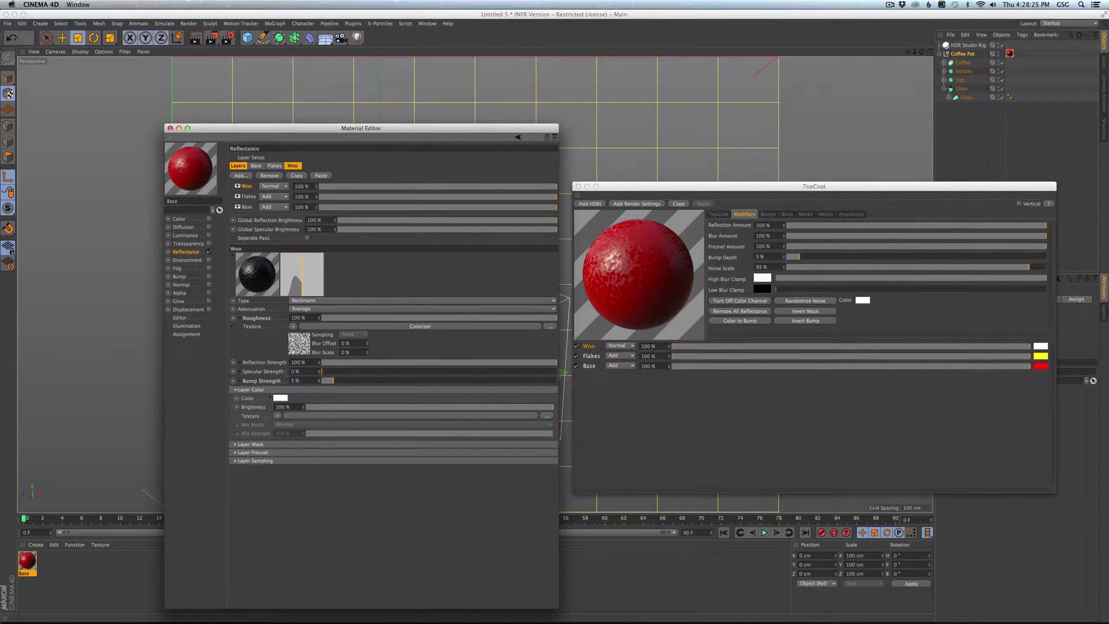
pyautogui.moveTo(322, 372); pyautogui.dragTo(346, 373)
pyautogui.click(438, 319)
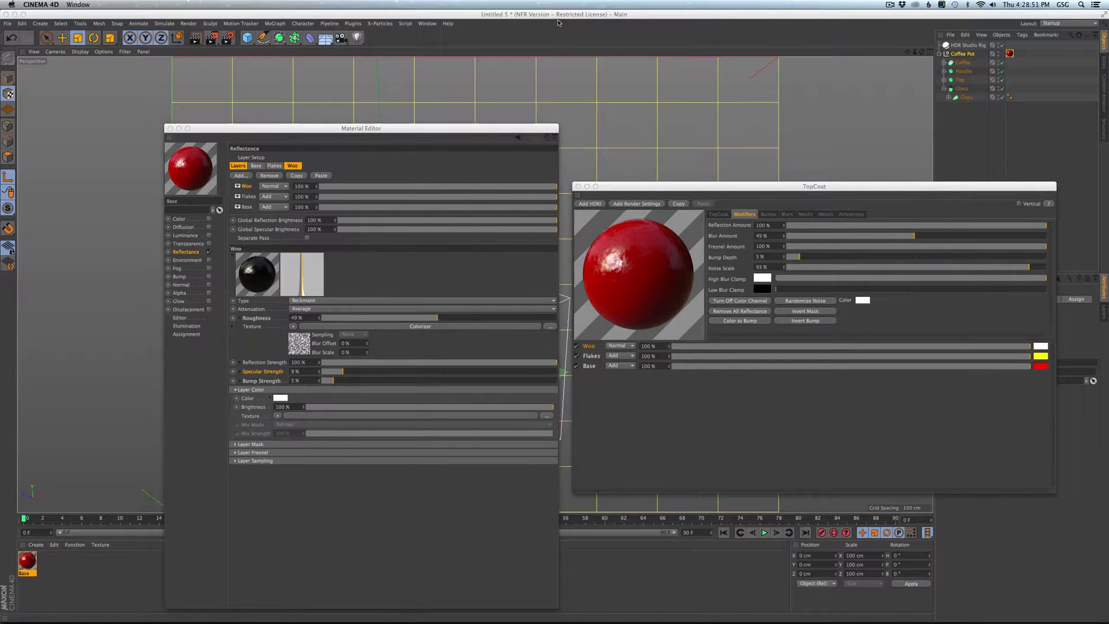
# Save the scene with Cmd+S and add a new default material, Mat
pyautogui.press('super+s')
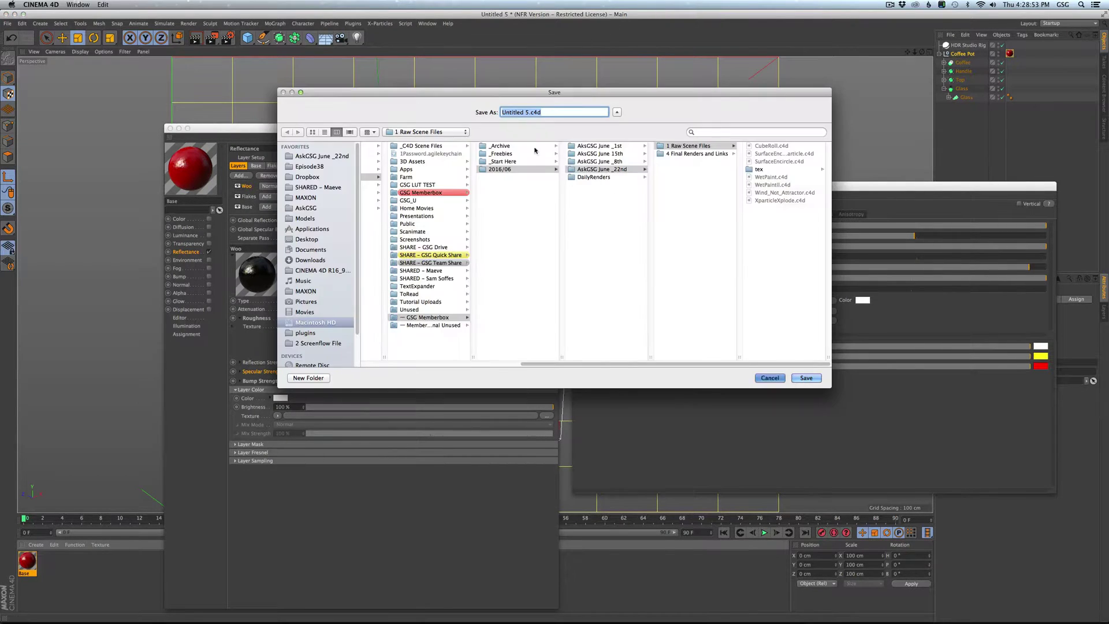
pyautogui.press('Escape')
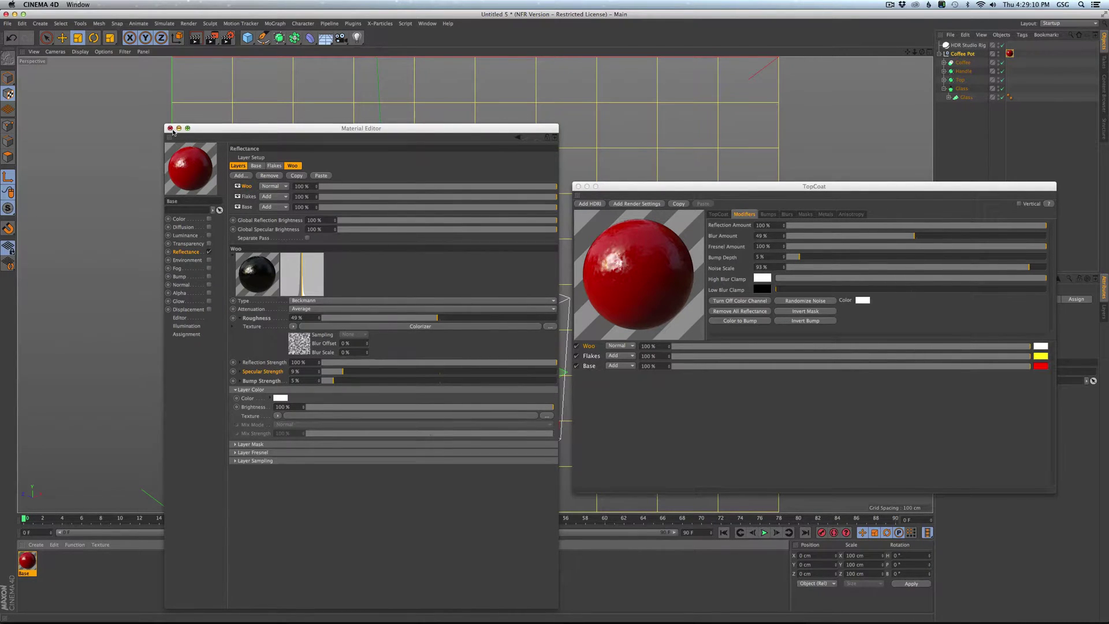
pyautogui.doubleClick(74, 567)
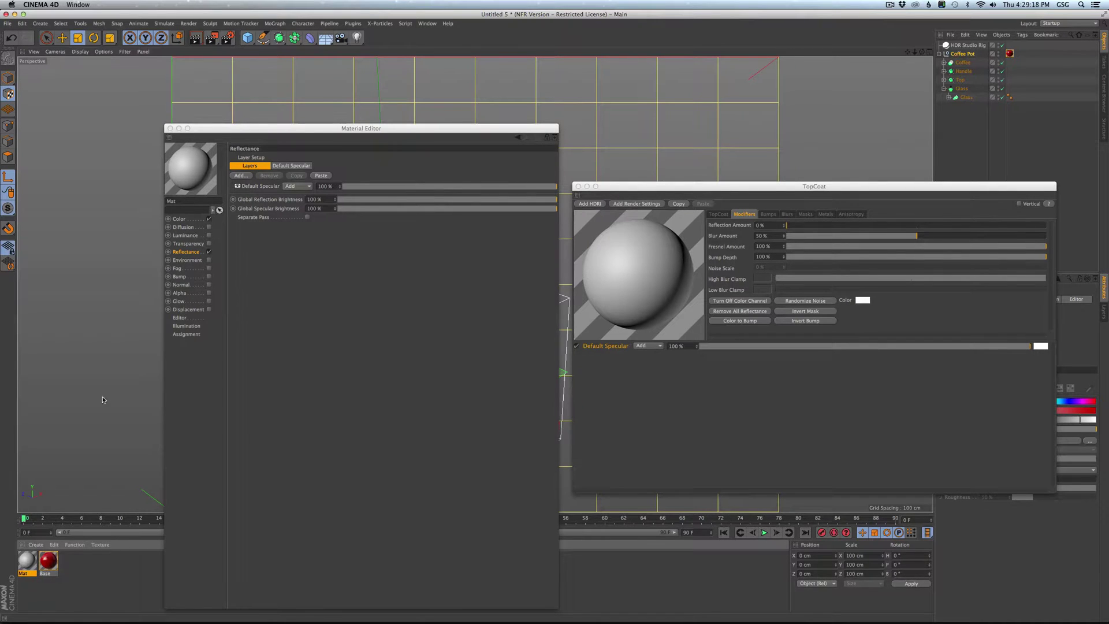
# Disable Color and give Default Specular 0% roughness, 100% reflection strength, 0% specular
pyautogui.click(208, 218)
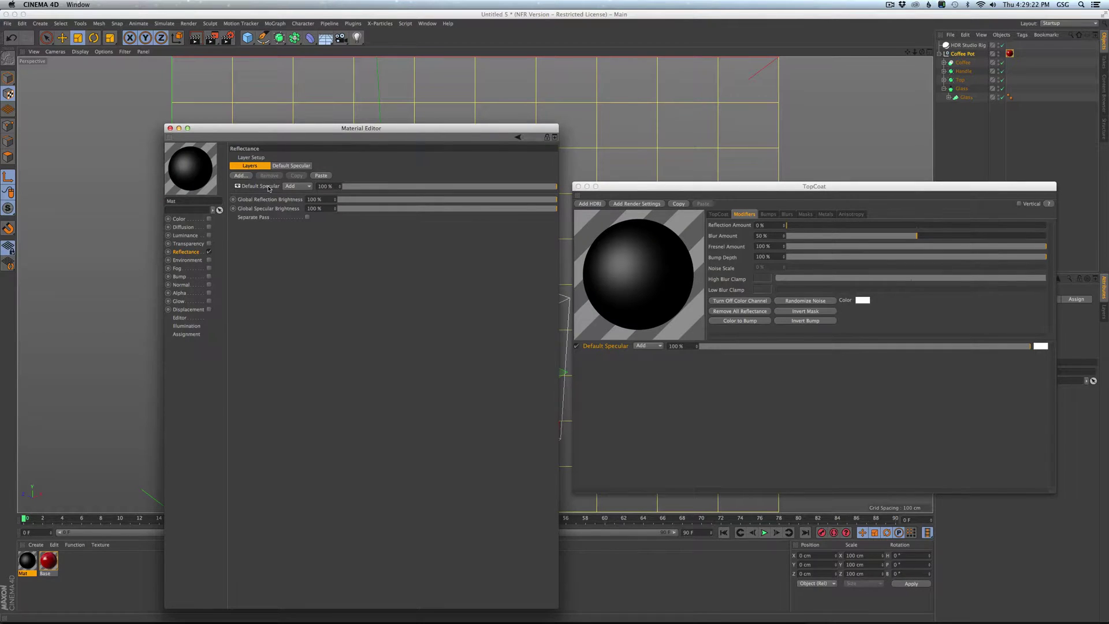
pyautogui.click(269, 187)
pyautogui.click(328, 279)
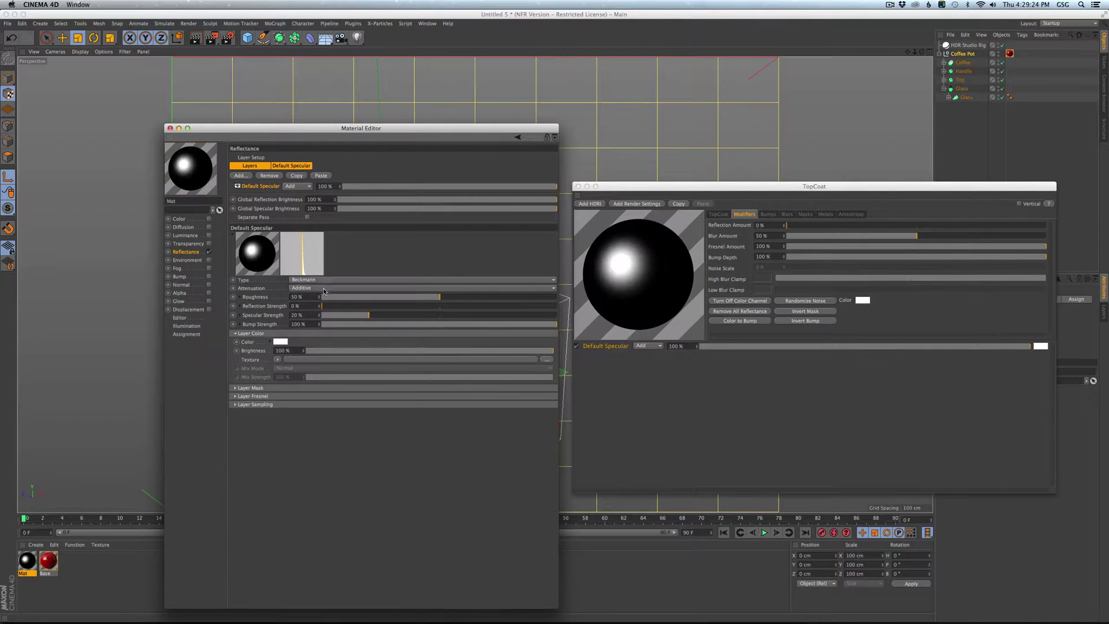
pyautogui.moveTo(438, 297); pyautogui.dragTo(238, 297)
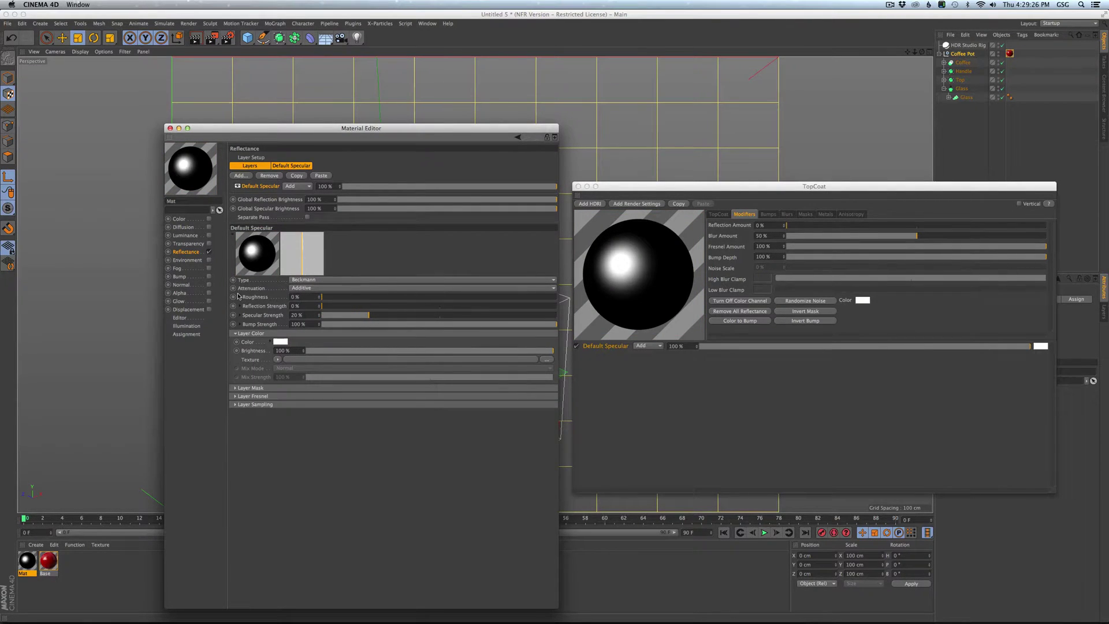
pyautogui.moveTo(321, 306); pyautogui.dragTo(554, 306)
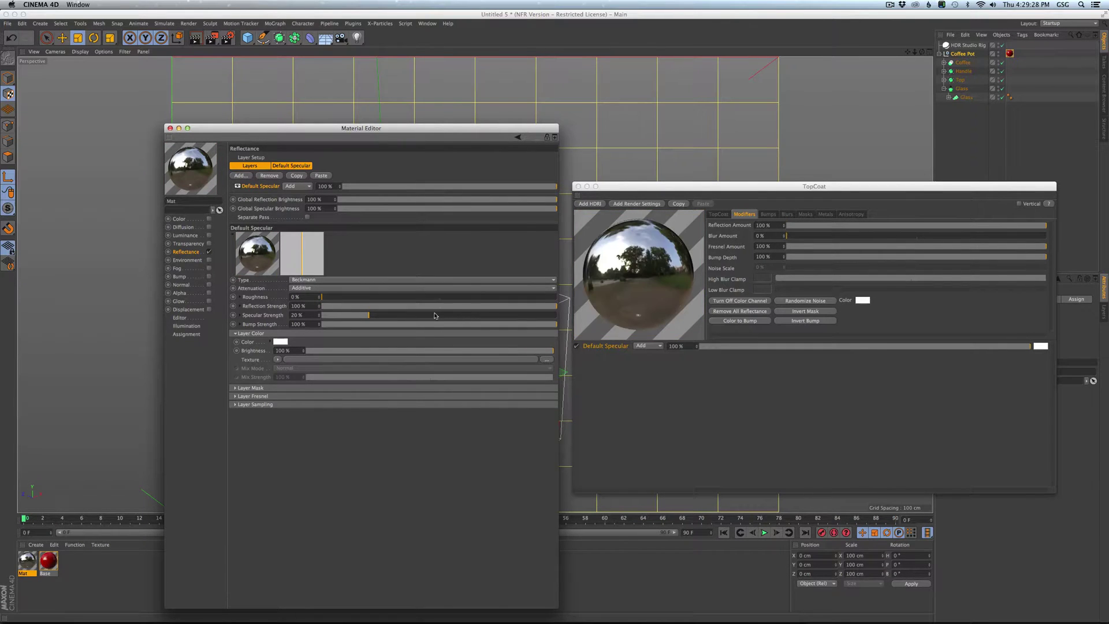
pyautogui.moveTo(435, 316); pyautogui.dragTo(312, 316)
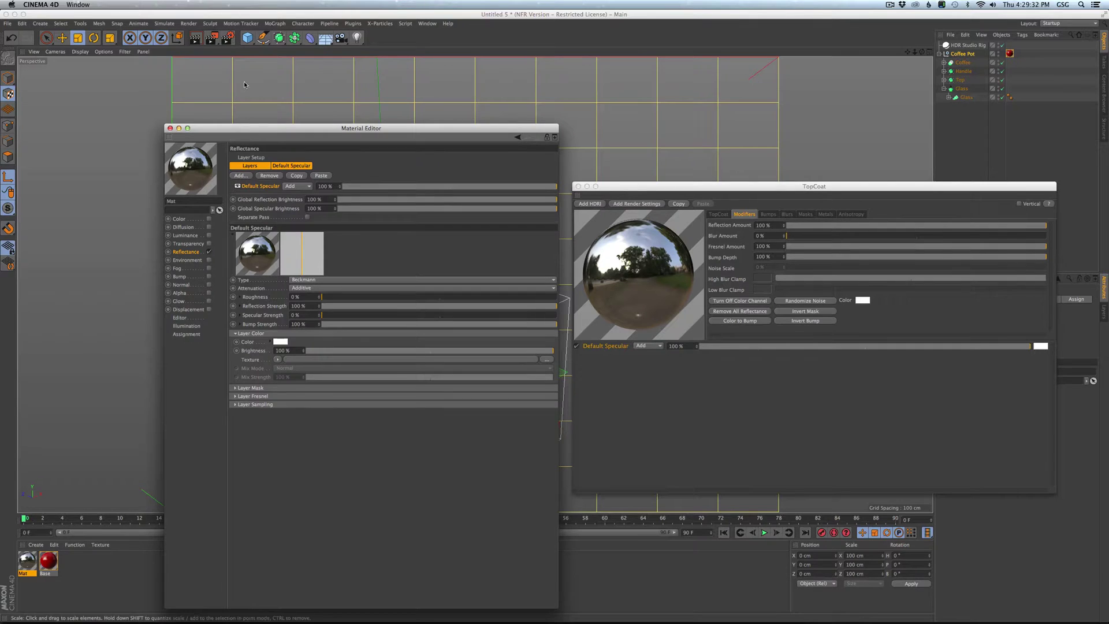
# Create a Chrome material from TopCoat's Chrome preset and review its reflectance settings
pyautogui.click(48, 563)
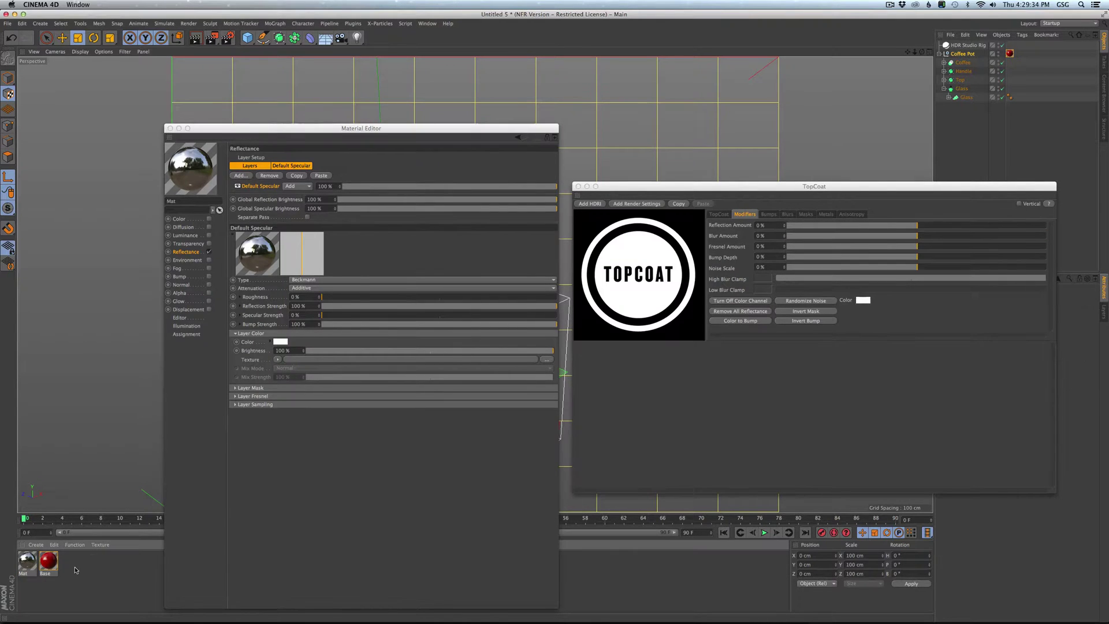
pyautogui.click(718, 214)
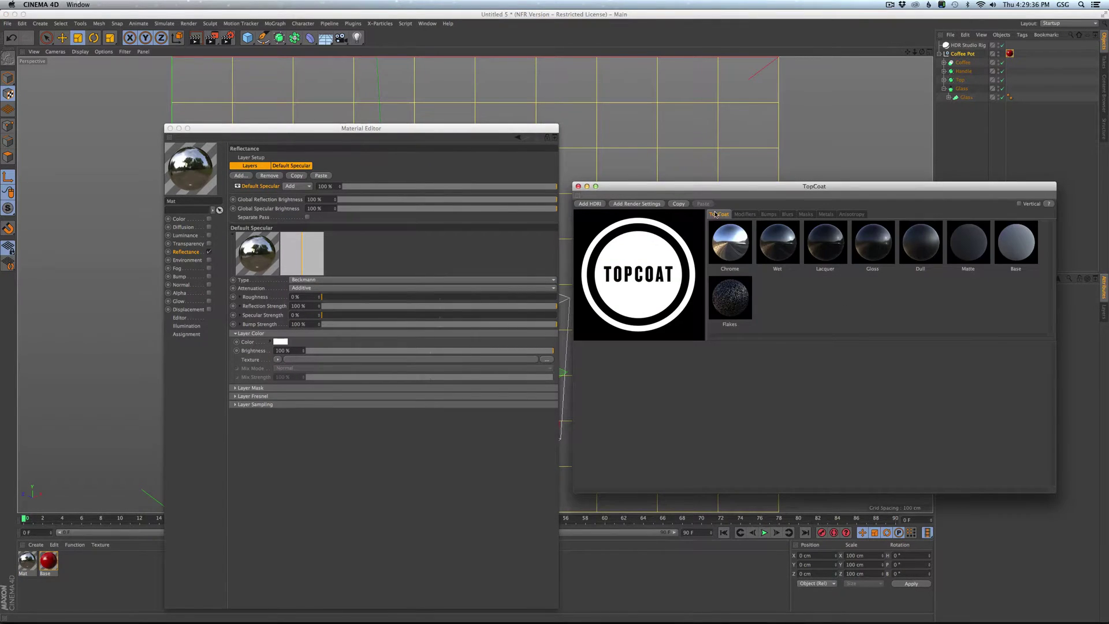
pyautogui.click(578, 187)
pyautogui.click(717, 235)
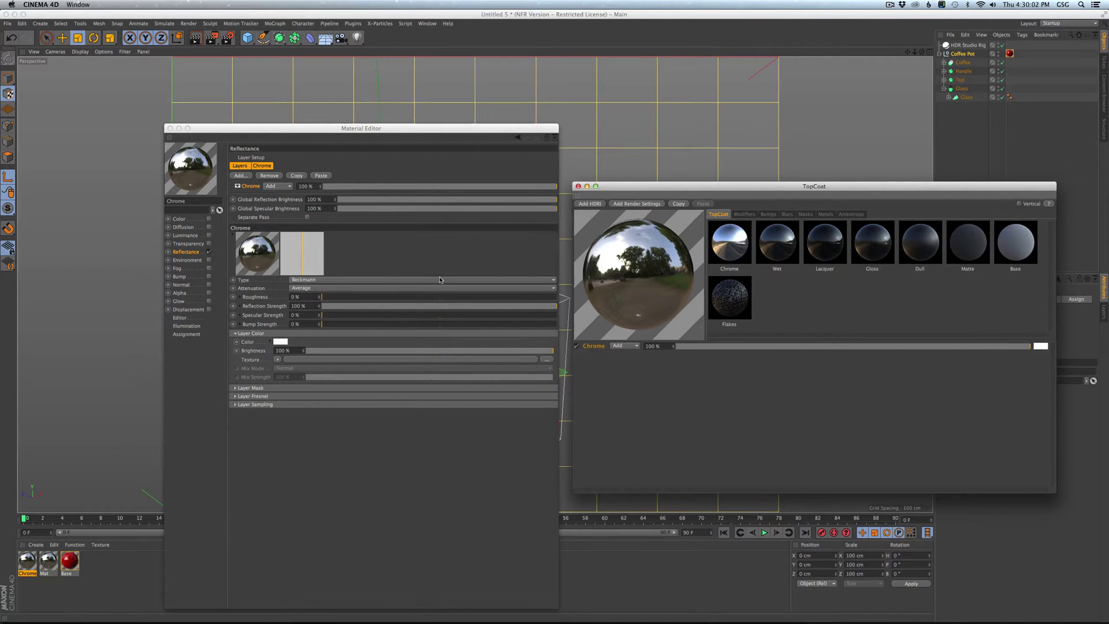
pyautogui.click(415, 256)
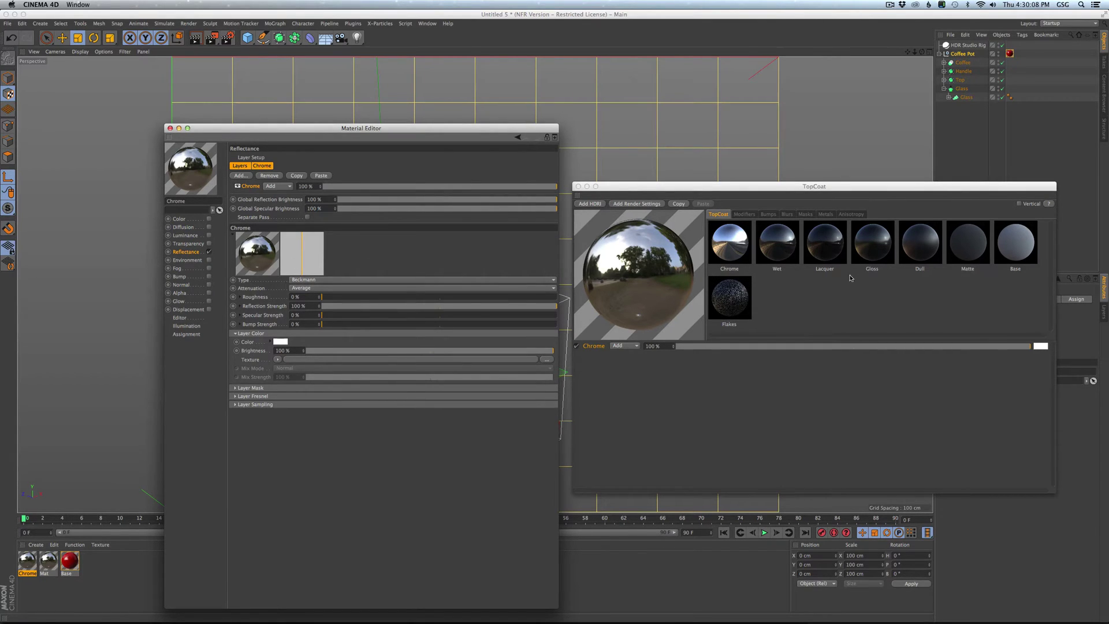
# Close the TopCoat and Material Editor windows to bring the coffee pot back into view
pyautogui.click(767, 213)
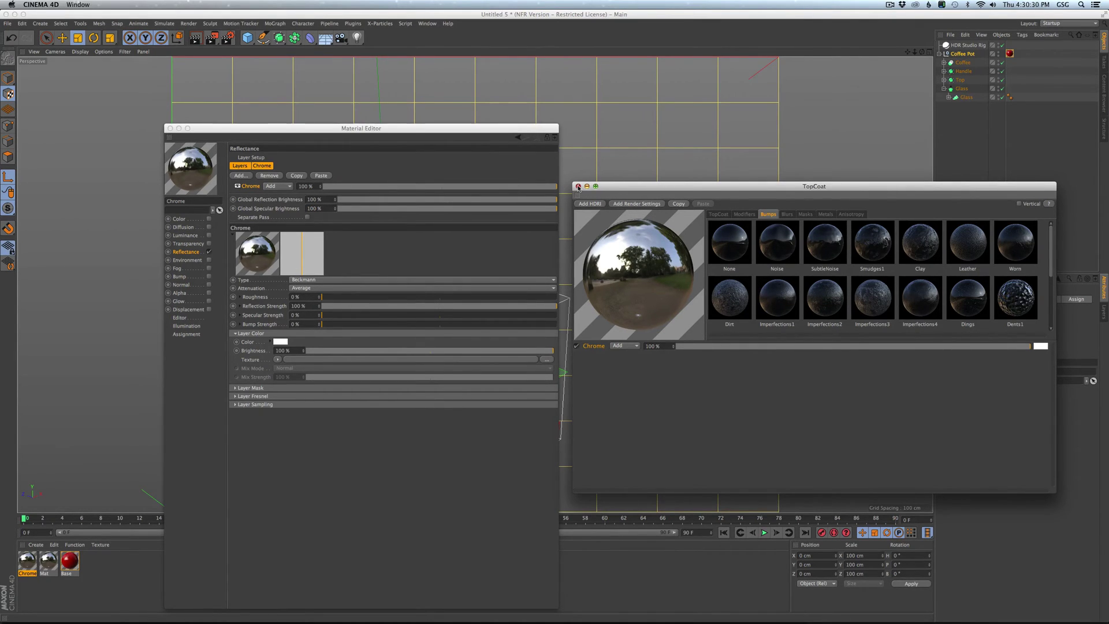
pyautogui.click(578, 187)
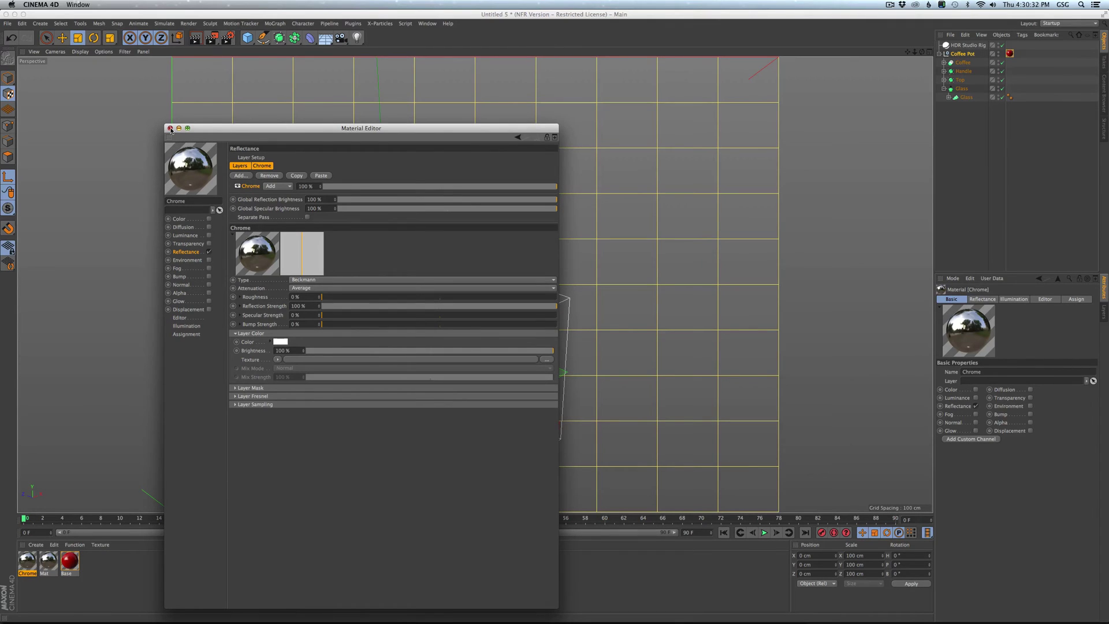
pyautogui.click(171, 128)
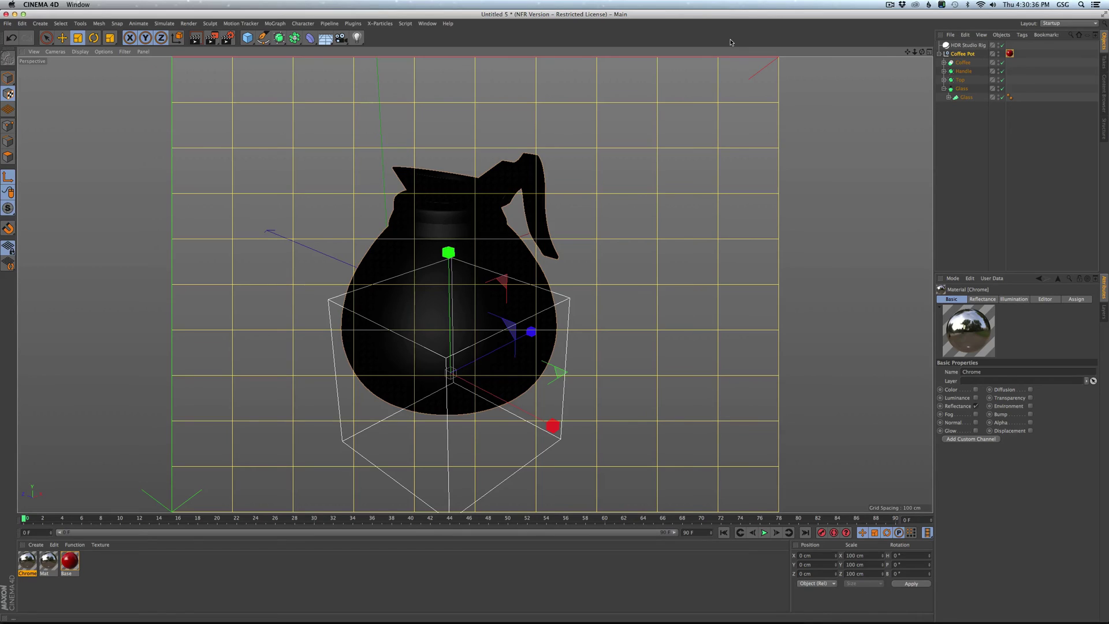
pyautogui.click(890, 6)
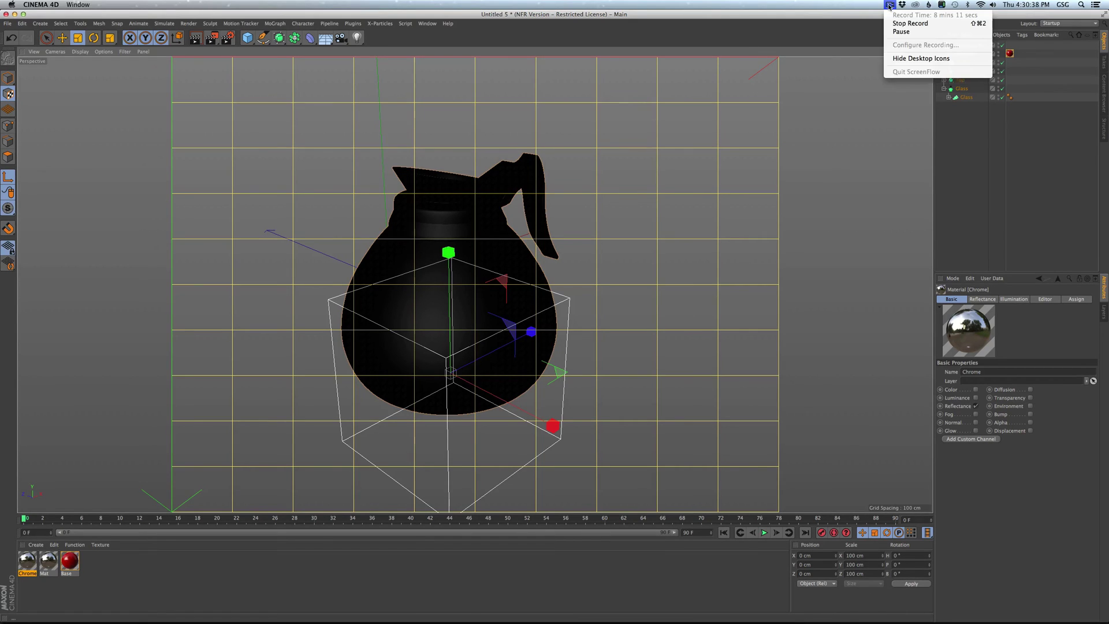